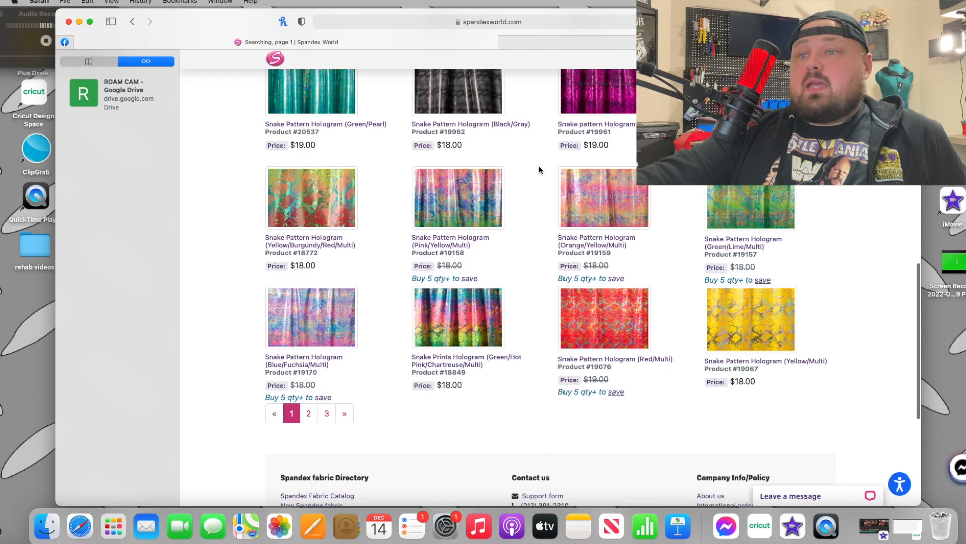
Step: Open the Reflective Snake Print Hologram (Black/Red) fabric from page 2 of the results and save its second photo to the desktop
{"action": "left_click", "coordinate": [309, 414]}
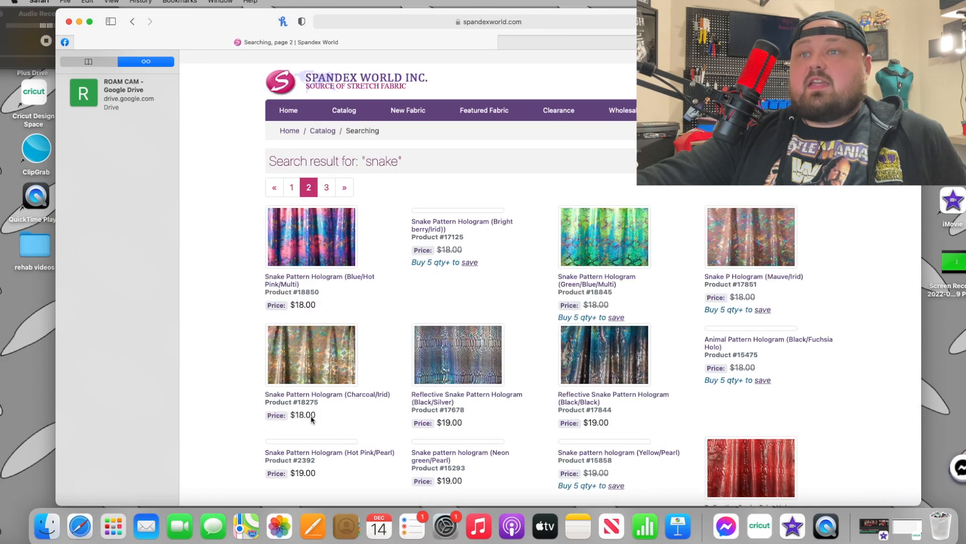
{"action": "scroll", "coordinate": [569, 323], "scroll_direction": "down", "scroll_amount": 5}
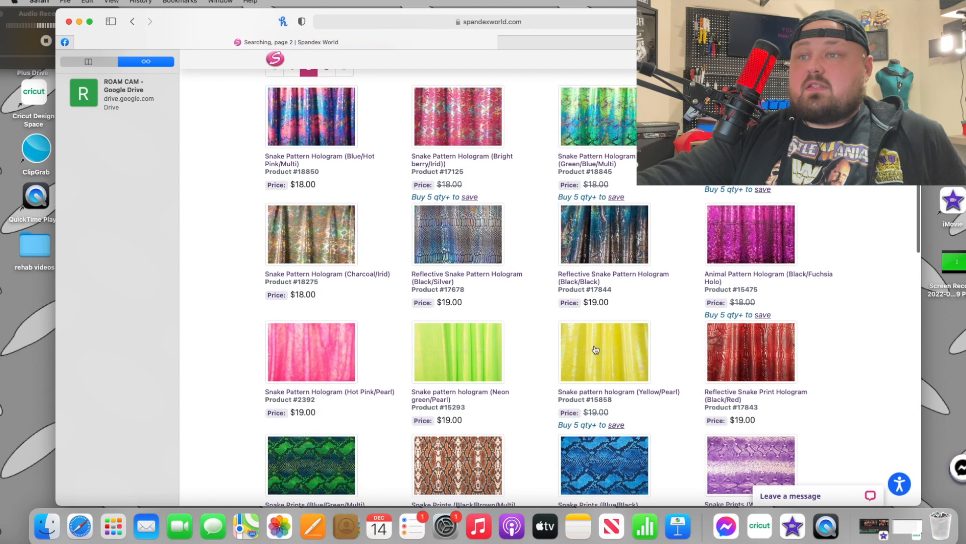
{"action": "left_click", "coordinate": [727, 294]}
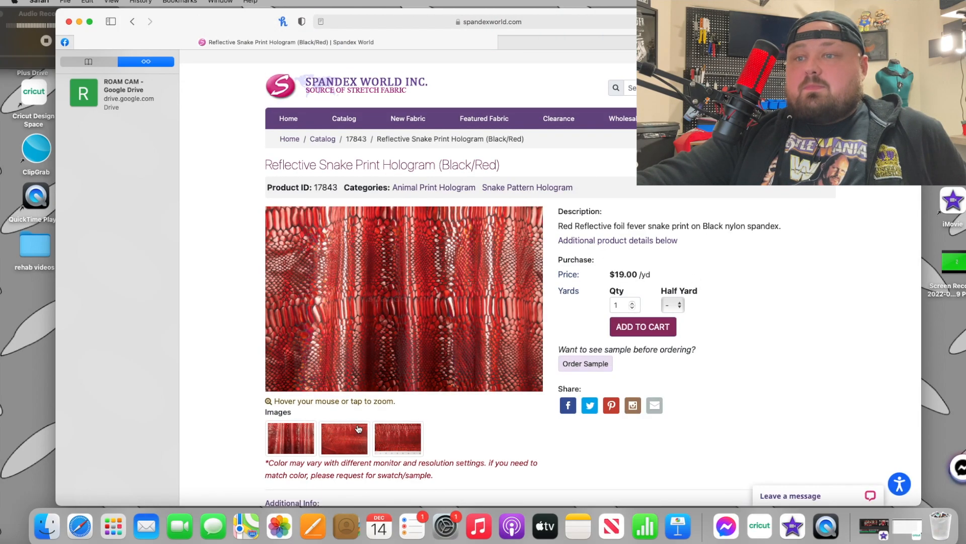
{"action": "left_click", "coordinate": [359, 427]}
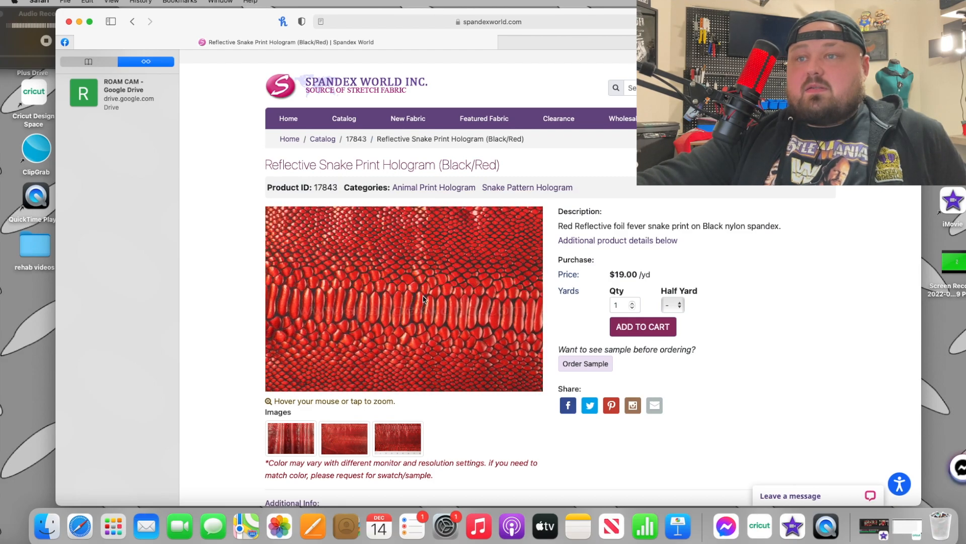
{"action": "left_click_drag", "start_coordinate": [738, 385], "coordinate": [957, 393]}
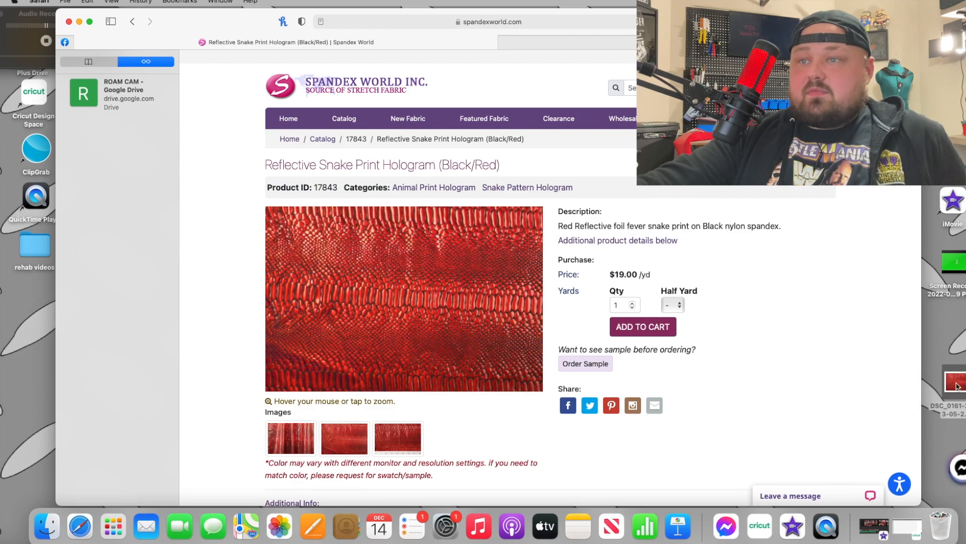
Step: Switch to Cricut Design Space and load the red snake-print photo from the desktop as a new image upload
{"action": "left_click", "coordinate": [904, 531]}
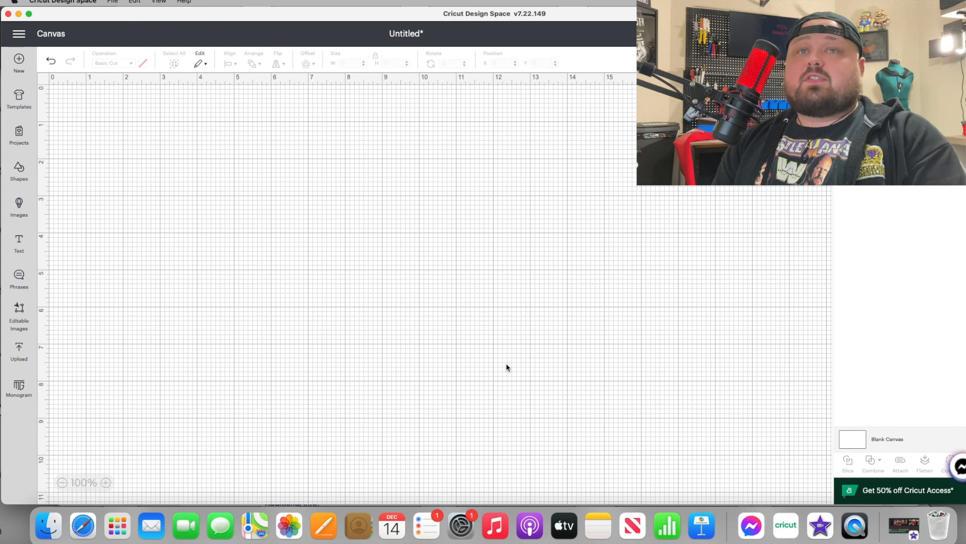
{"action": "left_click", "coordinate": [19, 351]}
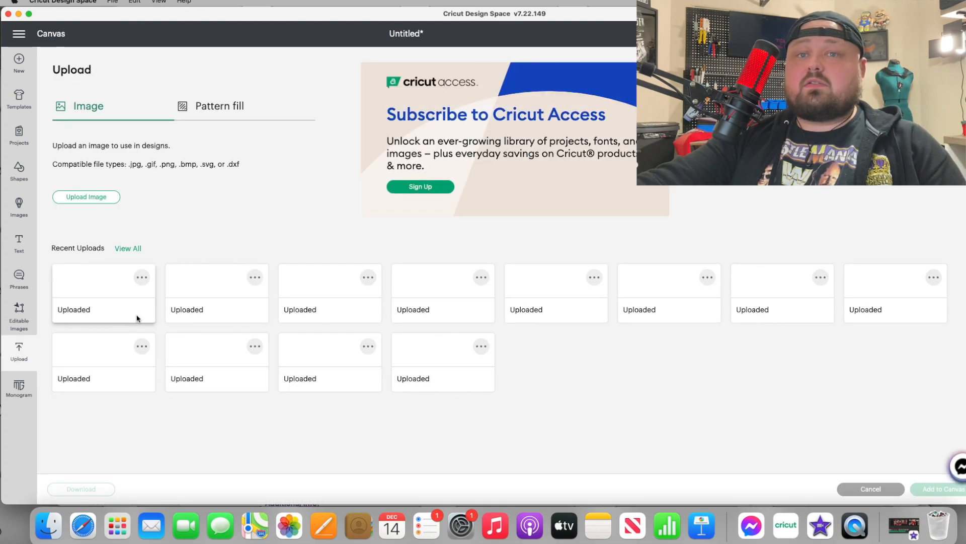
{"action": "left_click", "coordinate": [99, 202]}
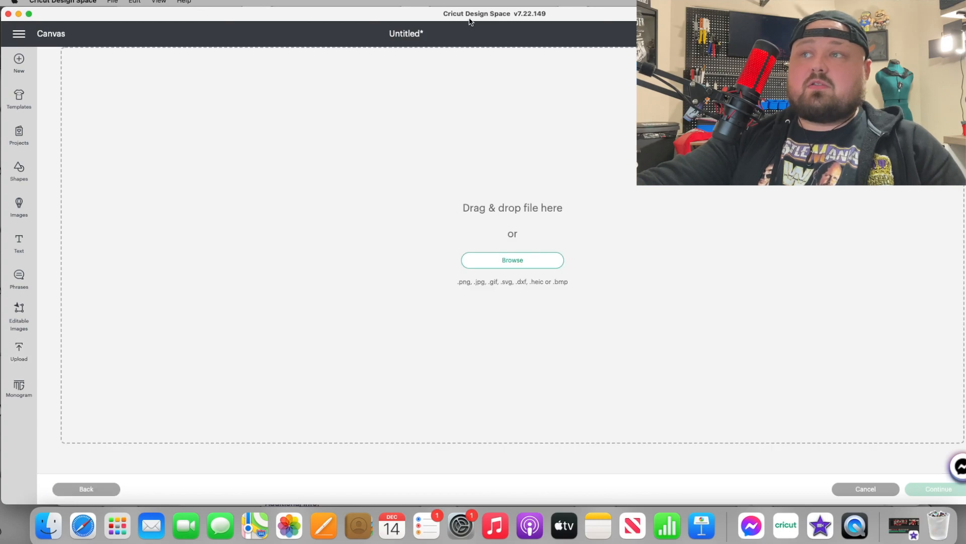
{"action": "left_click_drag", "start_coordinate": [954, 381], "coordinate": [437, 223]}
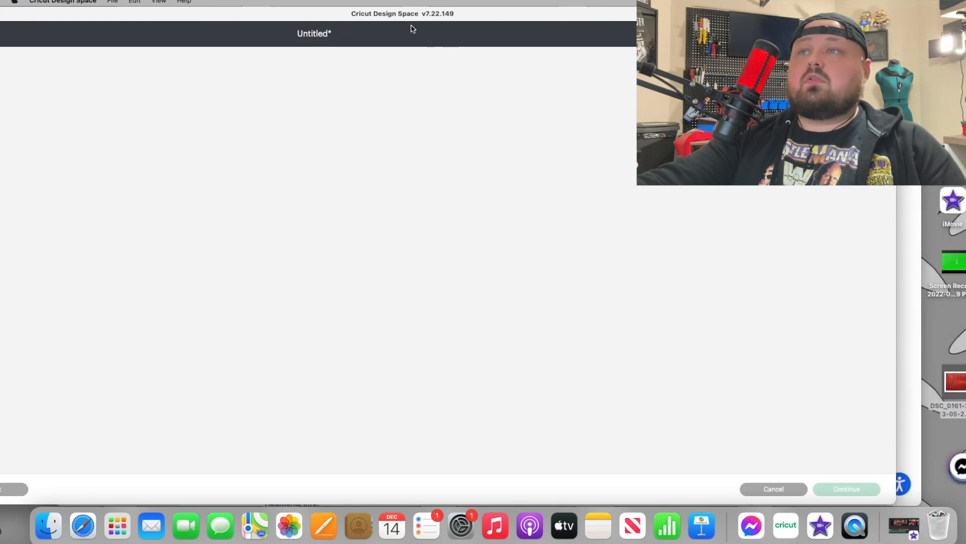
{"action": "left_click_drag", "start_coordinate": [412, 16], "coordinate": [501, 27]}
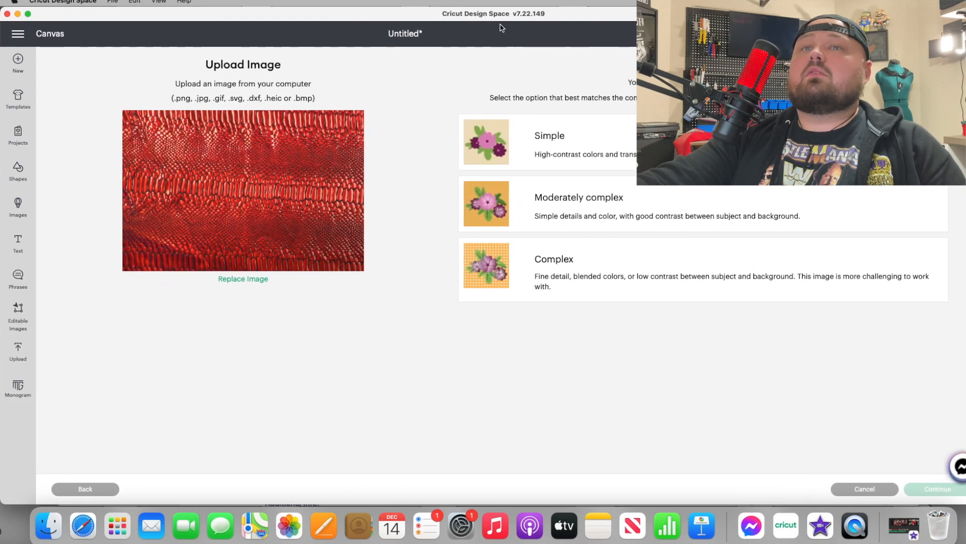
Step: Classify the snake-print image as Complex, keep its full background, and upload it as a Print Then Cut image
{"action": "left_click", "coordinate": [563, 280]}
{"action": "left_click", "coordinate": [926, 492]}
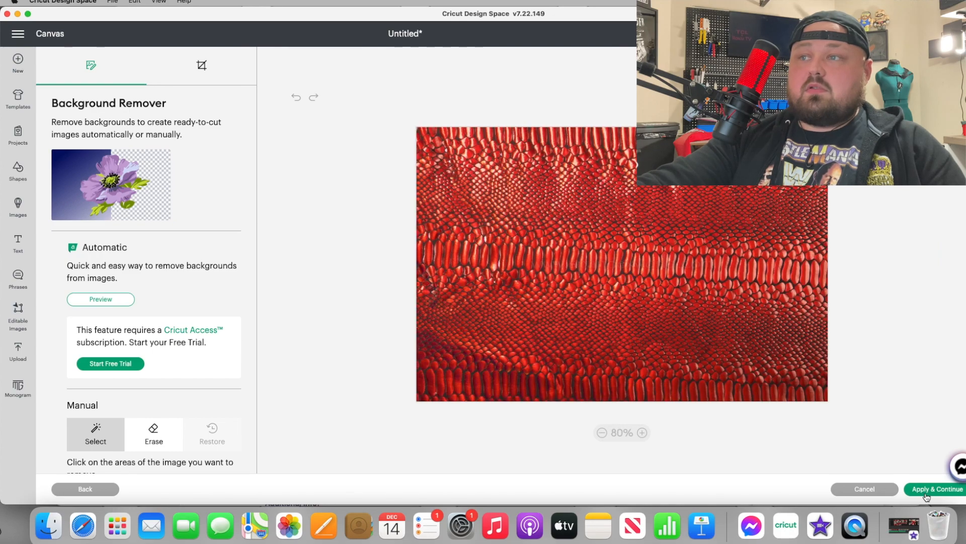
{"action": "left_click", "coordinate": [711, 341]}
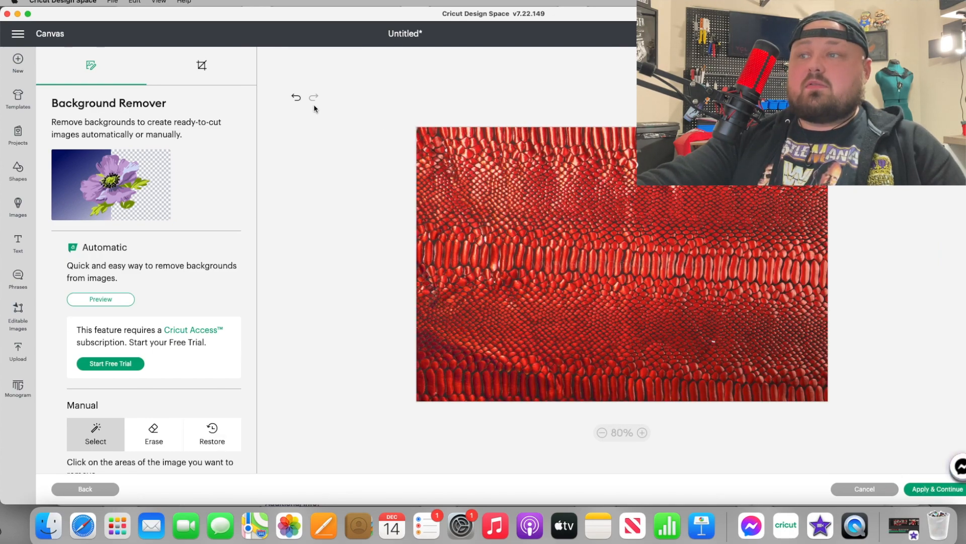
{"action": "left_click", "coordinate": [294, 98]}
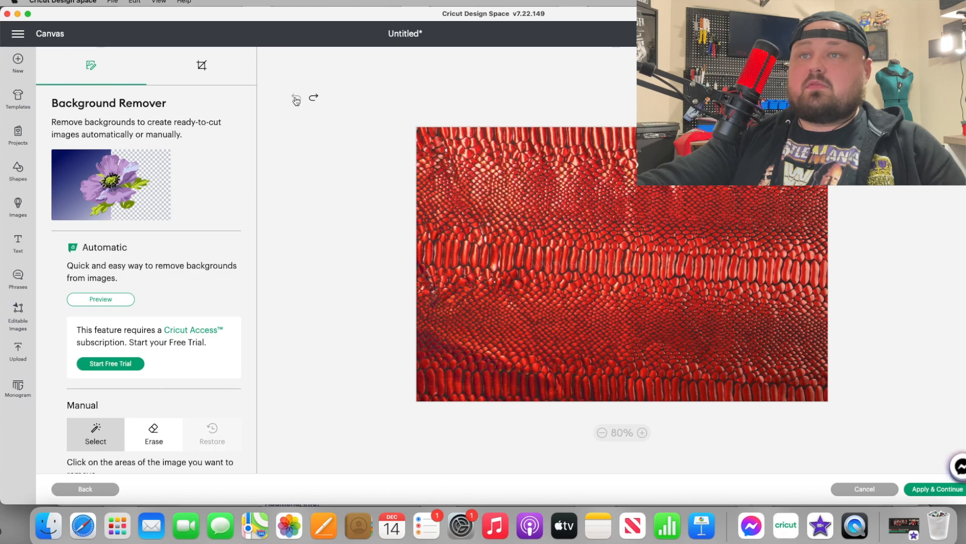
{"action": "left_click", "coordinate": [921, 491]}
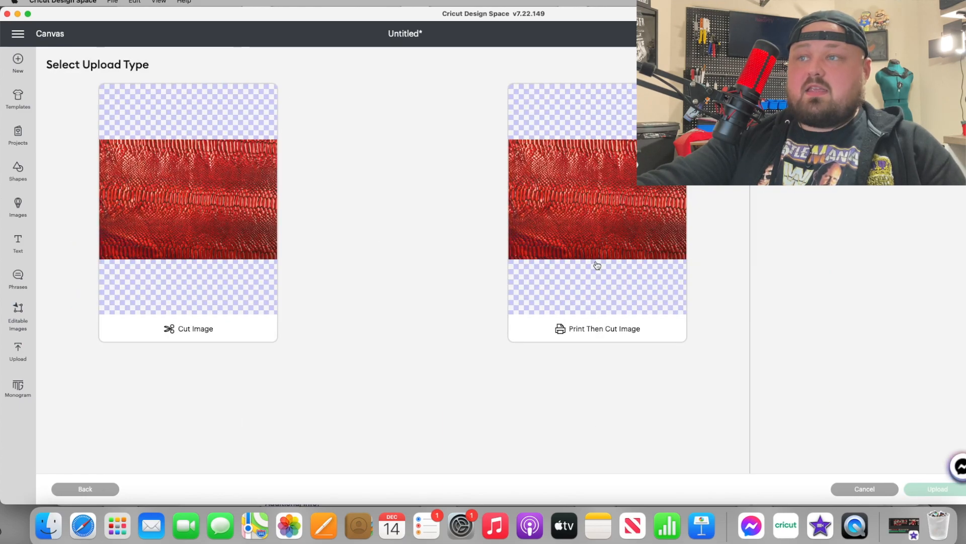
{"action": "left_click", "coordinate": [597, 268]}
{"action": "left_click", "coordinate": [939, 492]}
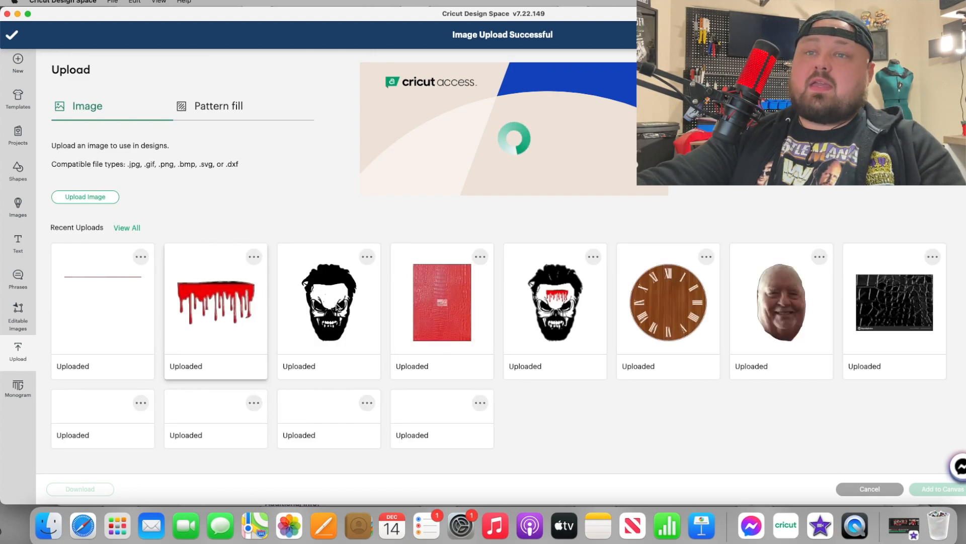
Step: Add the uploaded snake print to the canvas, enlarge it to about 16.13 x 10.76 in, and move it to the upper-left corner
{"action": "left_click", "coordinate": [121, 315]}
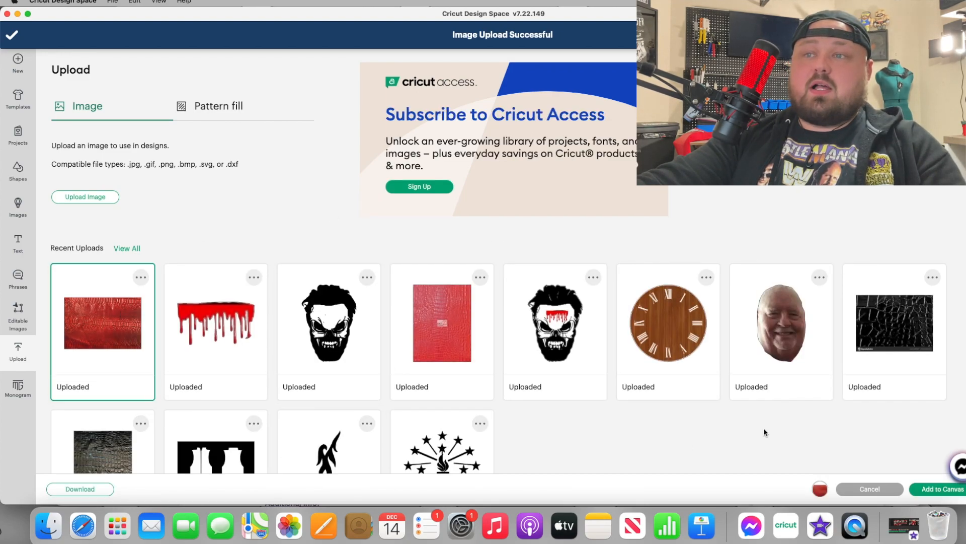
{"action": "left_click", "coordinate": [925, 489]}
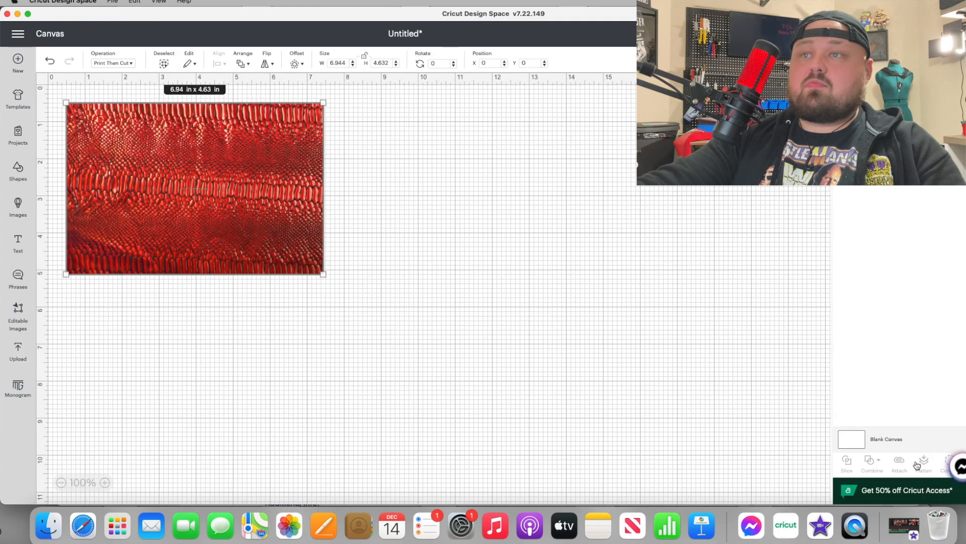
{"action": "left_click_drag", "start_coordinate": [324, 273], "coordinate": [655, 395]}
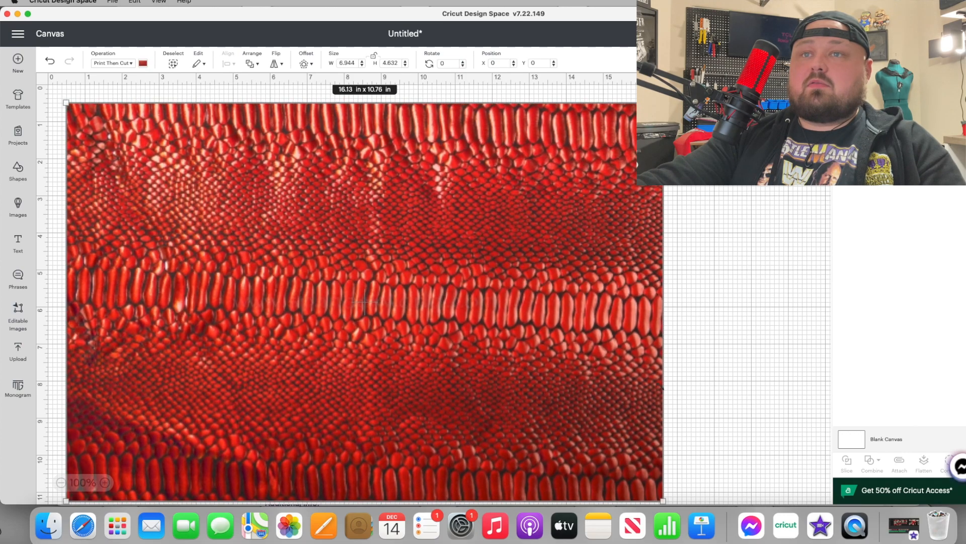
{"action": "left_click_drag", "start_coordinate": [593, 398], "coordinate": [575, 383]}
{"action": "left_click", "coordinate": [711, 335]}
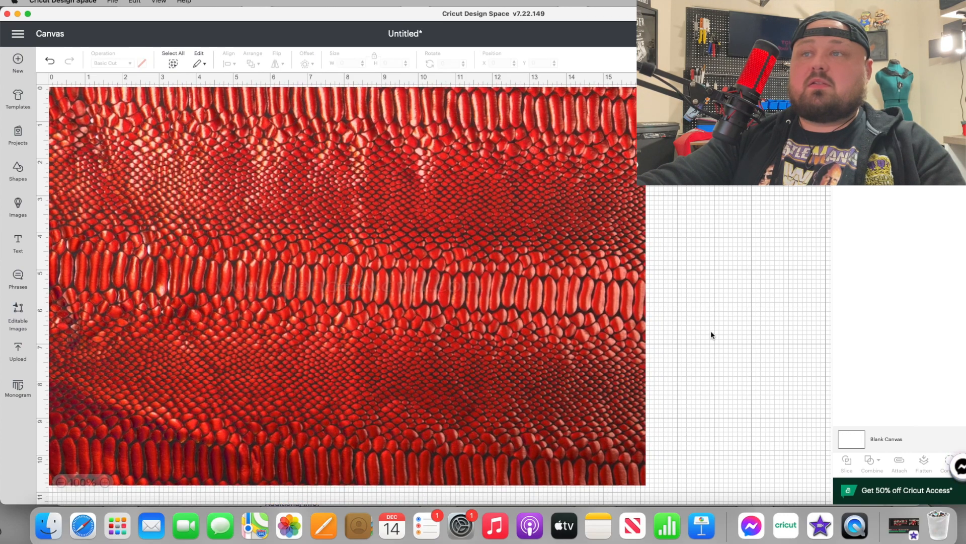
Step: Open the complete collection of uploaded images and look at the trench garment template
{"action": "left_click", "coordinate": [16, 353]}
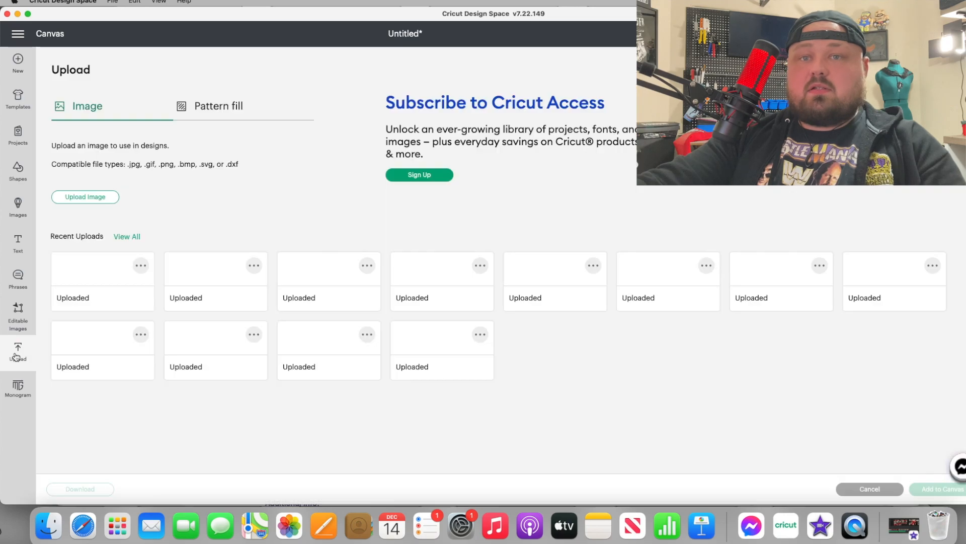
{"action": "left_click", "coordinate": [127, 248]}
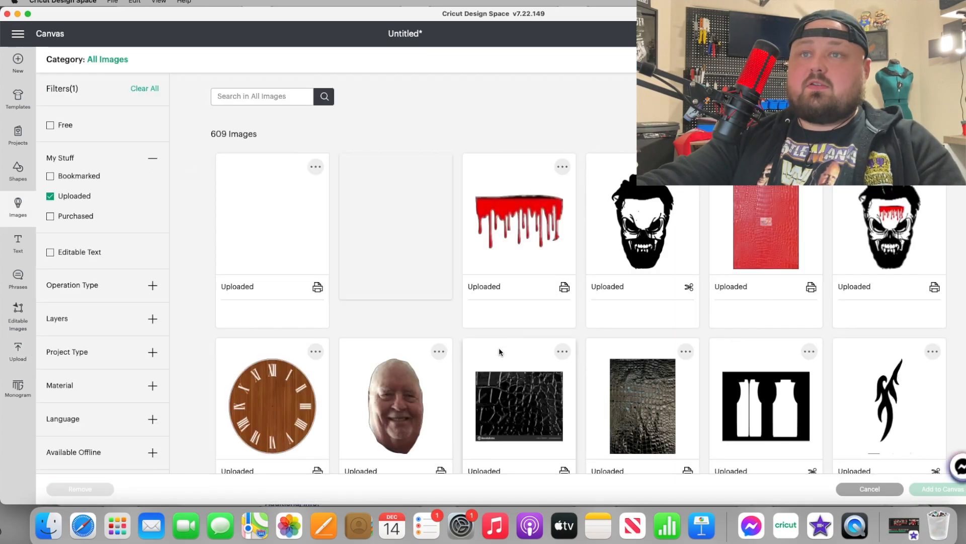
{"action": "scroll", "coordinate": [499, 347], "scroll_direction": "down", "scroll_amount": 3}
{"action": "left_click", "coordinate": [769, 287]}
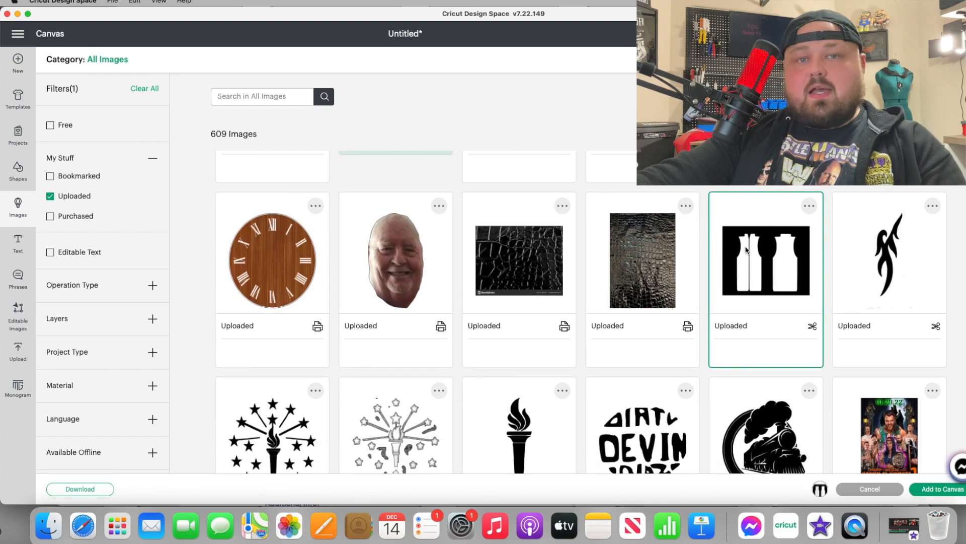
{"action": "scroll", "coordinate": [768, 267], "scroll_direction": "down", "scroll_amount": 1}
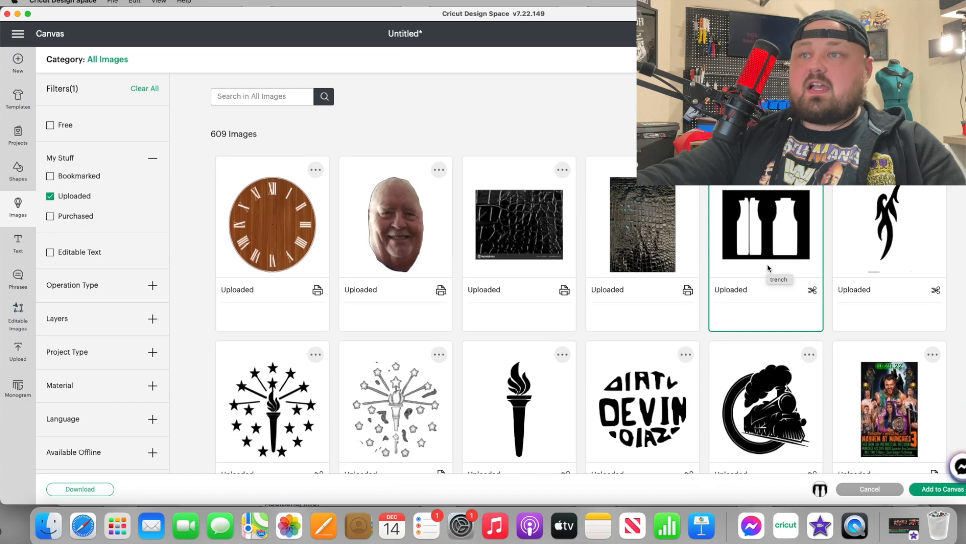
{"action": "left_click", "coordinate": [790, 285]}
Step: Find the wide black template with the joined trunks-shaped cutouts among the uploaded images and add it to the canvas
{"action": "scroll", "coordinate": [790, 285], "scroll_direction": "down", "scroll_amount": 6}
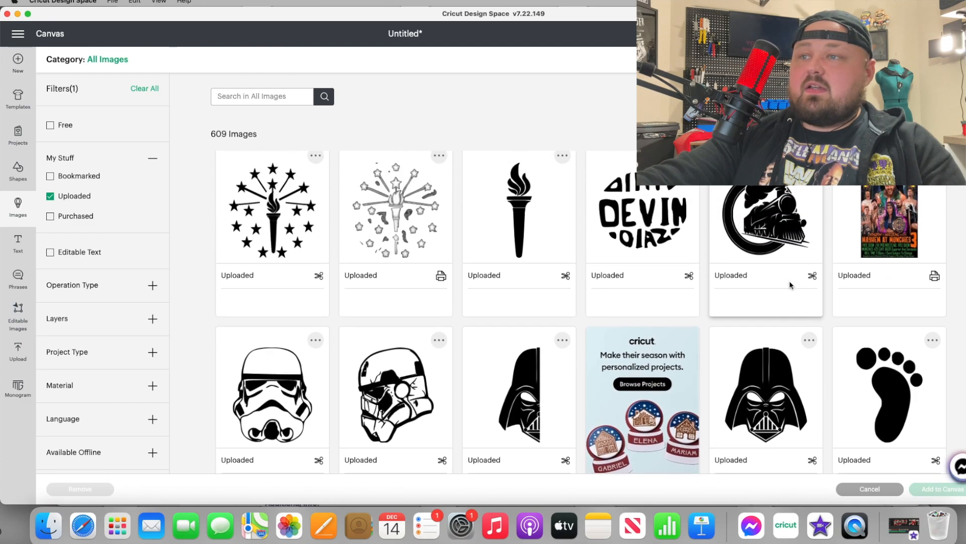
{"action": "scroll", "coordinate": [534, 287], "scroll_direction": "down", "scroll_amount": 6}
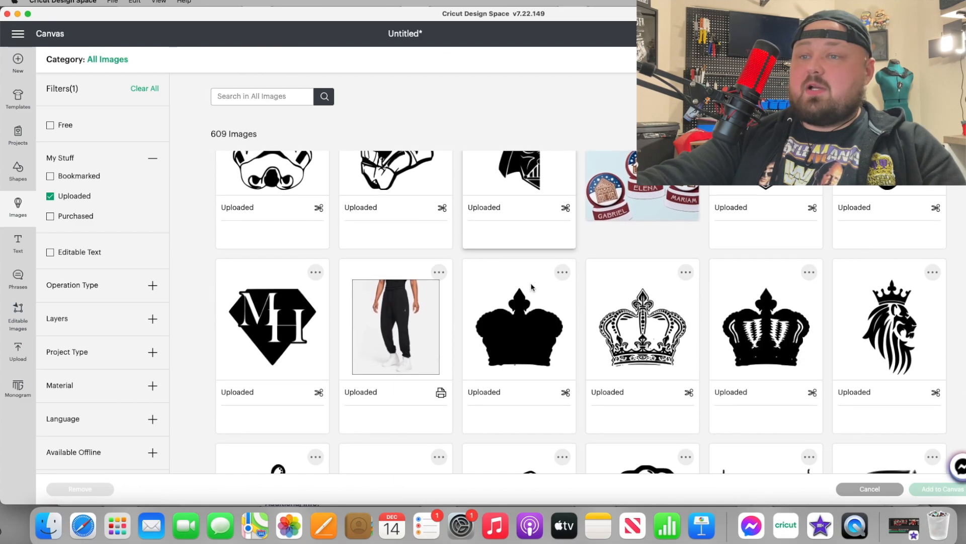
{"action": "scroll", "coordinate": [536, 287], "scroll_direction": "down", "scroll_amount": 10}
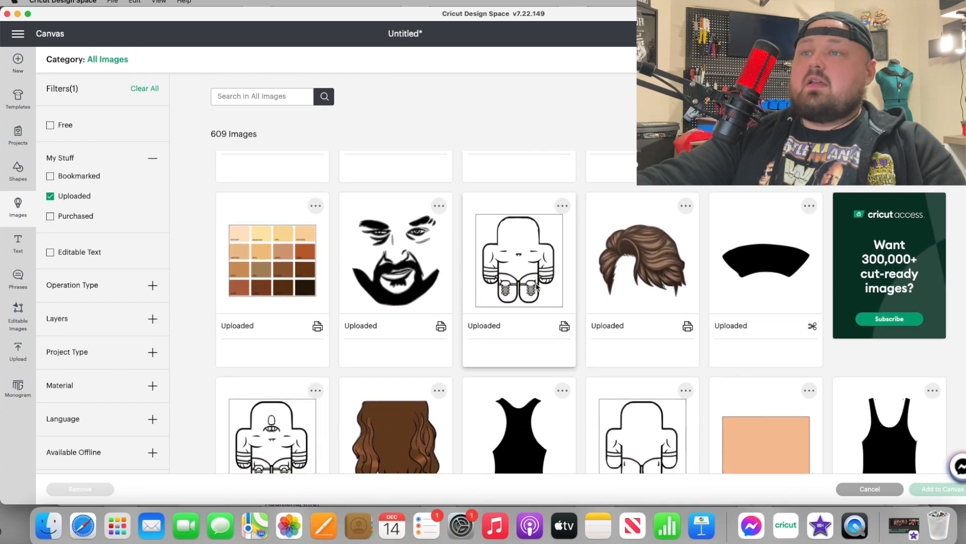
{"action": "scroll", "coordinate": [537, 287], "scroll_direction": "down", "scroll_amount": 13}
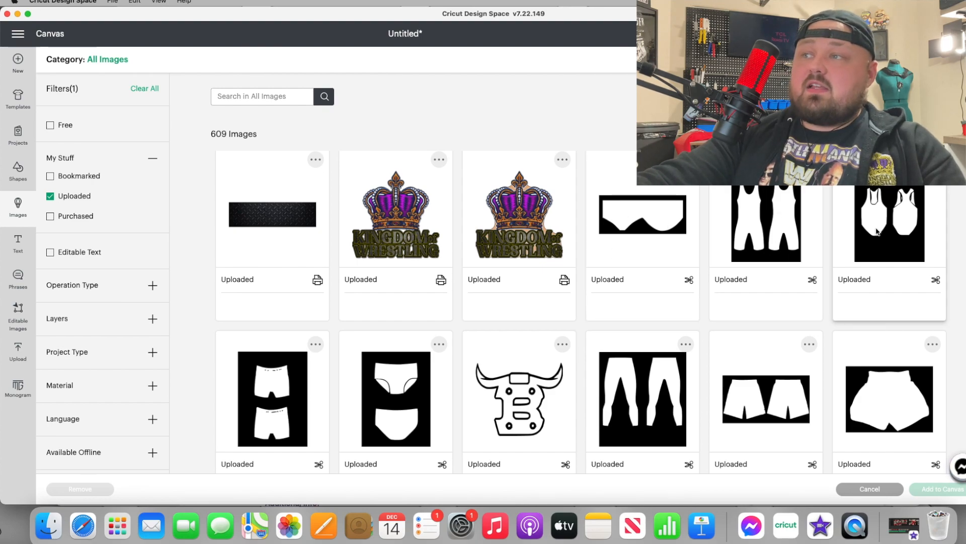
{"action": "scroll", "coordinate": [852, 334], "scroll_direction": "down", "scroll_amount": 1}
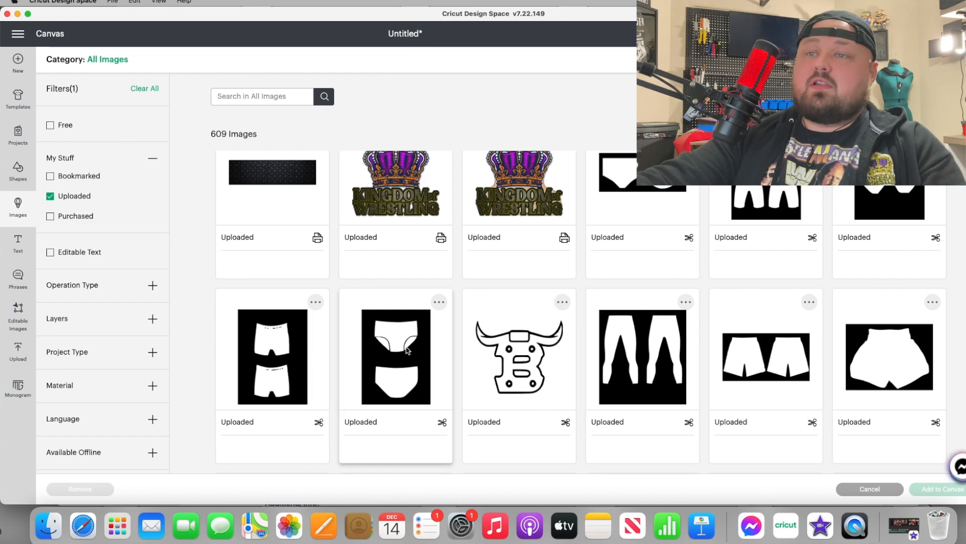
{"action": "scroll", "coordinate": [397, 367], "scroll_direction": "up", "scroll_amount": 1}
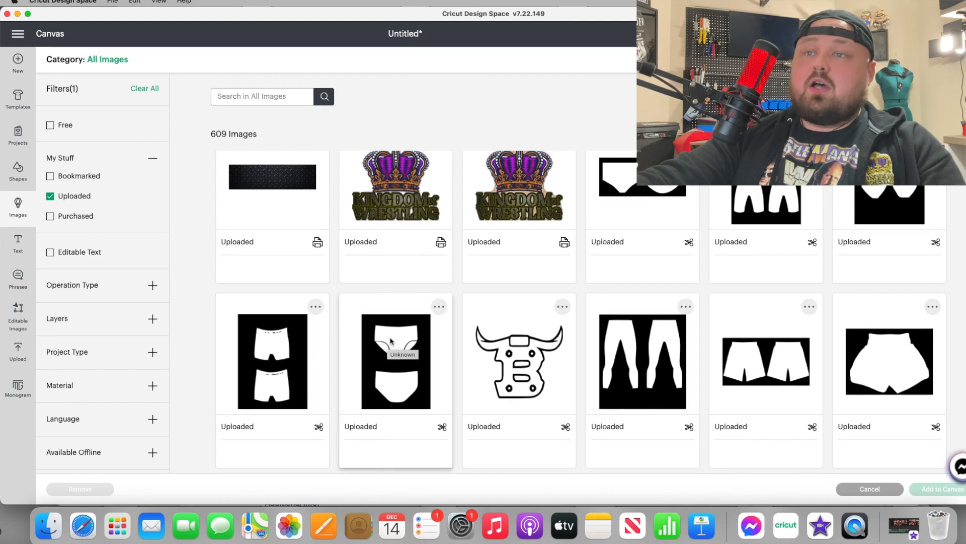
{"action": "scroll", "coordinate": [271, 367], "scroll_direction": "down", "scroll_amount": 3}
{"action": "scroll", "coordinate": [272, 368], "scroll_direction": "up", "scroll_amount": 2}
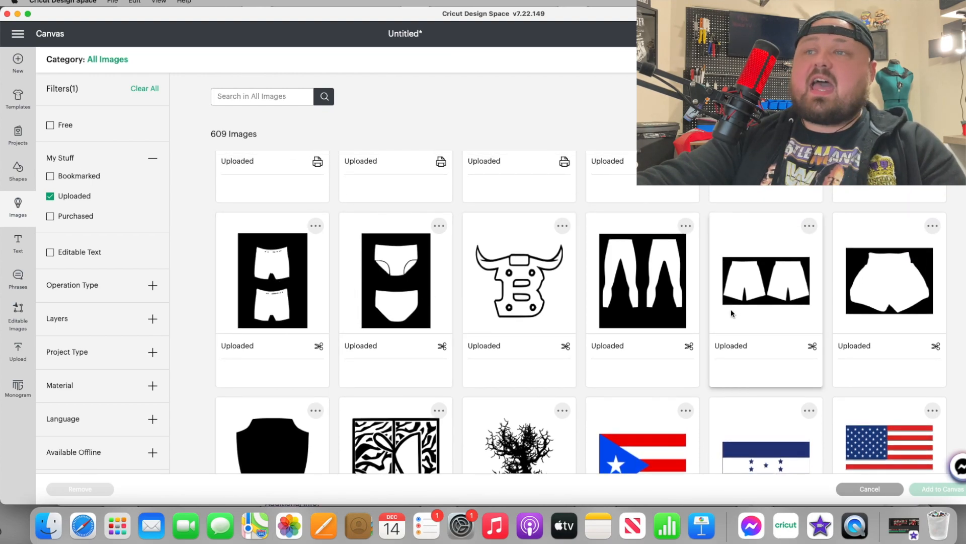
{"action": "scroll", "coordinate": [731, 309], "scroll_direction": "up", "scroll_amount": 2}
{"action": "left_click", "coordinate": [654, 208]}
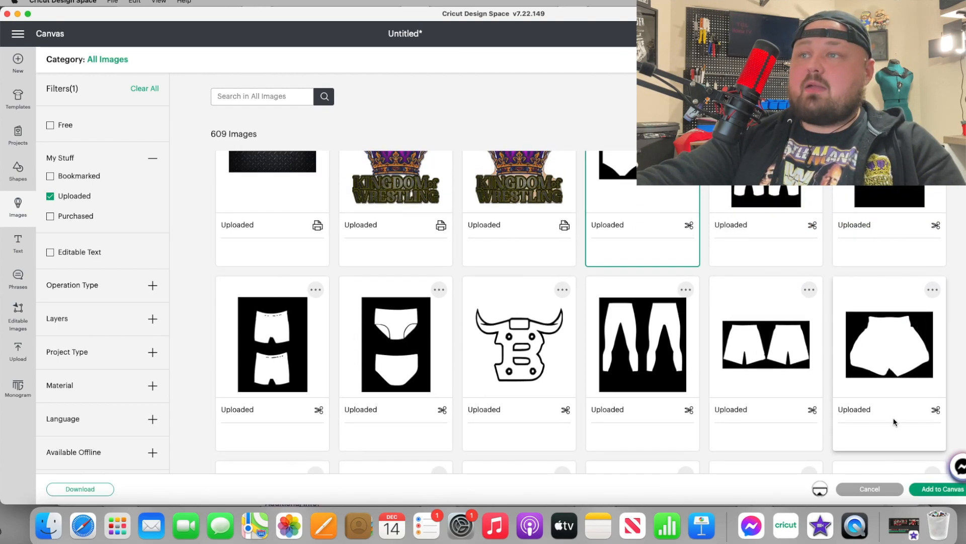
{"action": "left_click", "coordinate": [926, 491]}
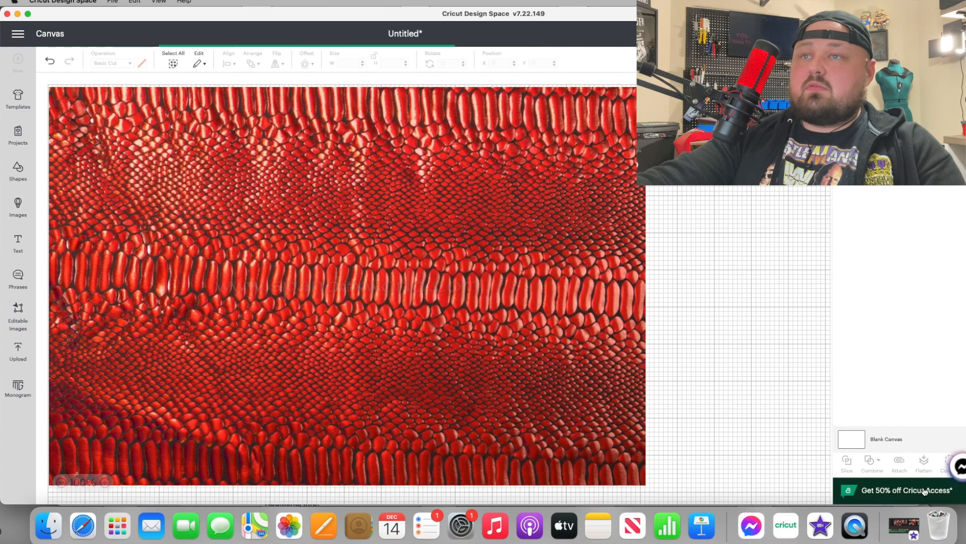
Step: Align the trunks template with the snake print's upper-left corner and enlarge it to about 16.148 x 6.542 in, matching the print's width
{"action": "left_click_drag", "start_coordinate": [247, 177], "coordinate": [619, 327]}
{"action": "left_click_drag", "start_coordinate": [439, 269], "coordinate": [421, 254]}
{"action": "left_click_drag", "start_coordinate": [601, 311], "coordinate": [615, 329]}
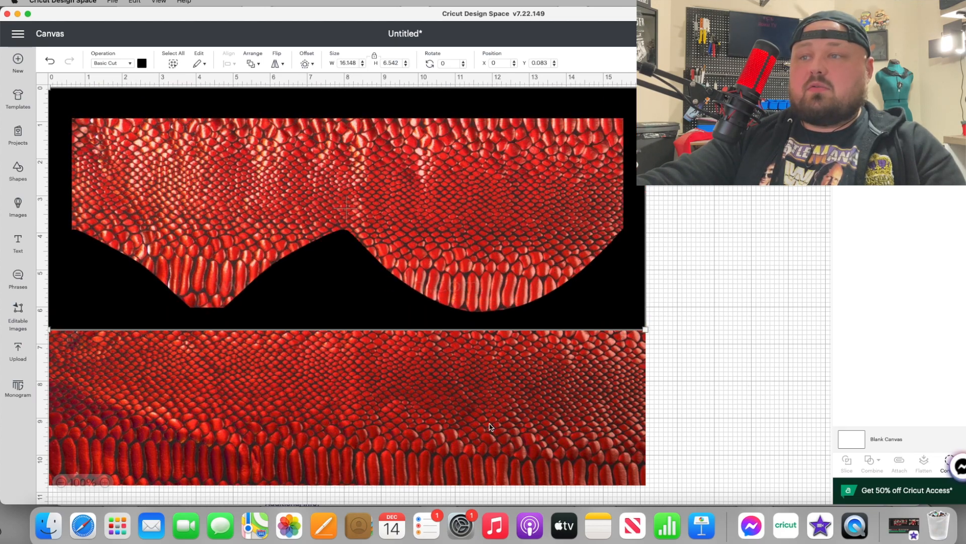
Step: Add a square, place it directly below the trunks template, and stretch it to about 16.63 x 4.56 in over the exposed snake print
{"action": "left_click", "coordinate": [507, 442]}
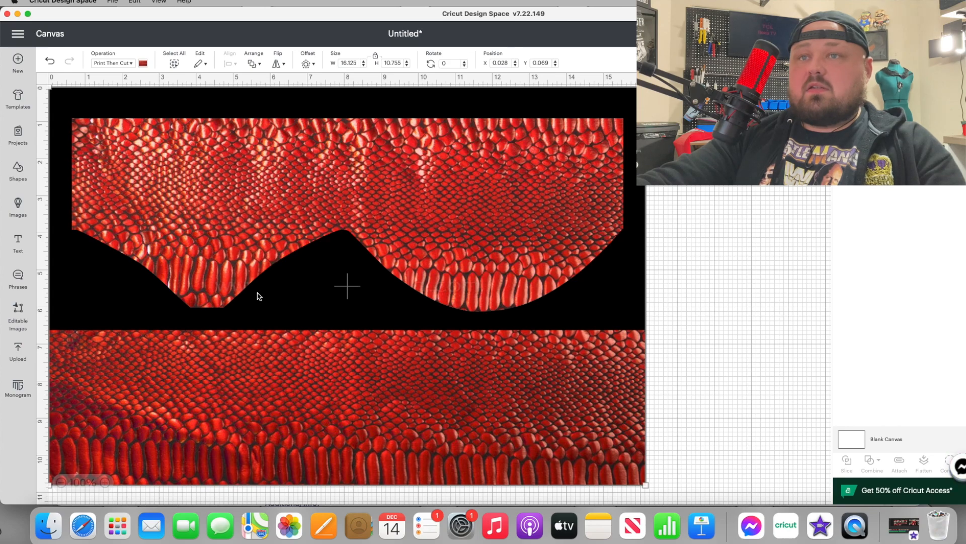
{"action": "left_click", "coordinate": [16, 177]}
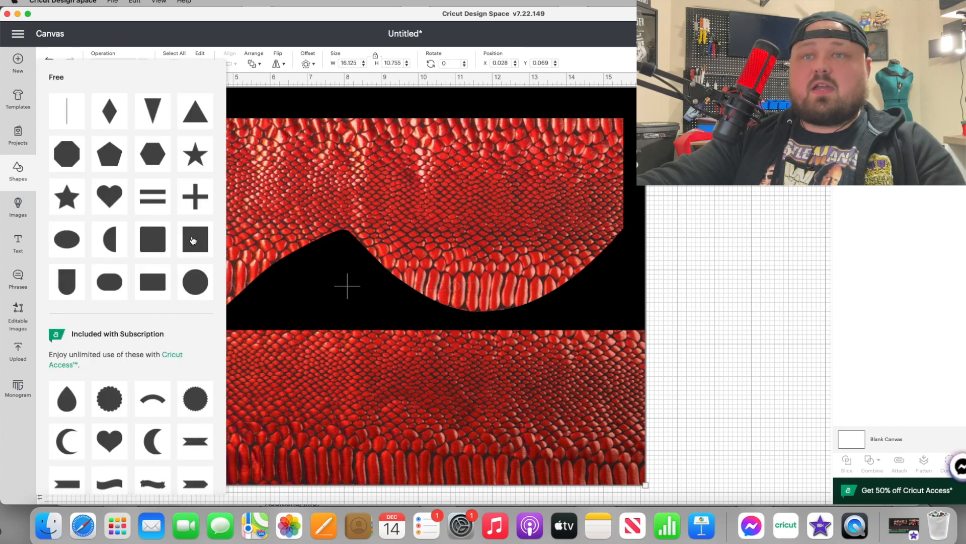
{"action": "left_click", "coordinate": [193, 240]}
{"action": "left_click_drag", "start_coordinate": [151, 181], "coordinate": [107, 388]}
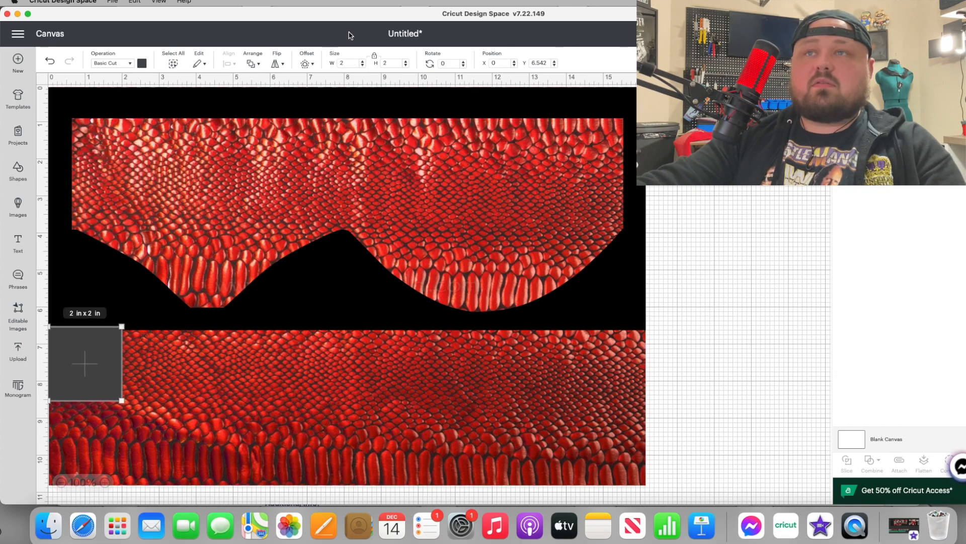
{"action": "left_click_drag", "start_coordinate": [121, 400], "coordinate": [663, 495]}
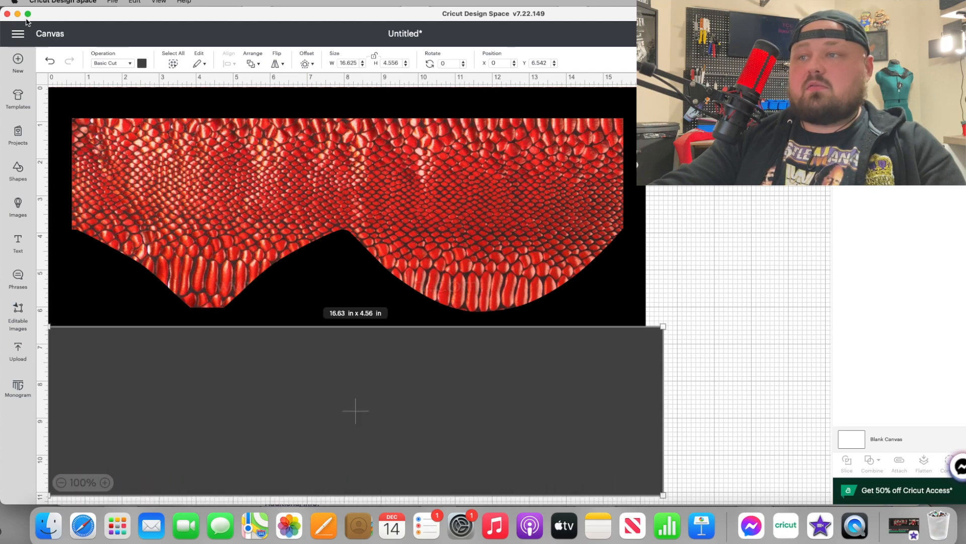
Step: Color the covering rectangle black and narrow it to roughly match the trunks template's right edge
{"action": "left_click", "coordinate": [143, 64]}
{"action": "left_click", "coordinate": [167, 106]}
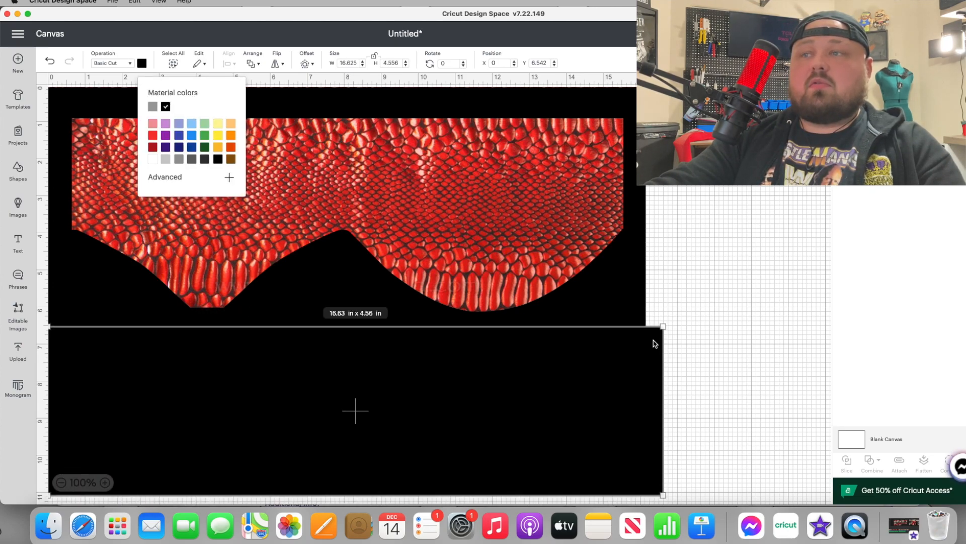
{"action": "left_click_drag", "start_coordinate": [663, 326], "coordinate": [648, 326]}
{"action": "left_click", "coordinate": [695, 302]}
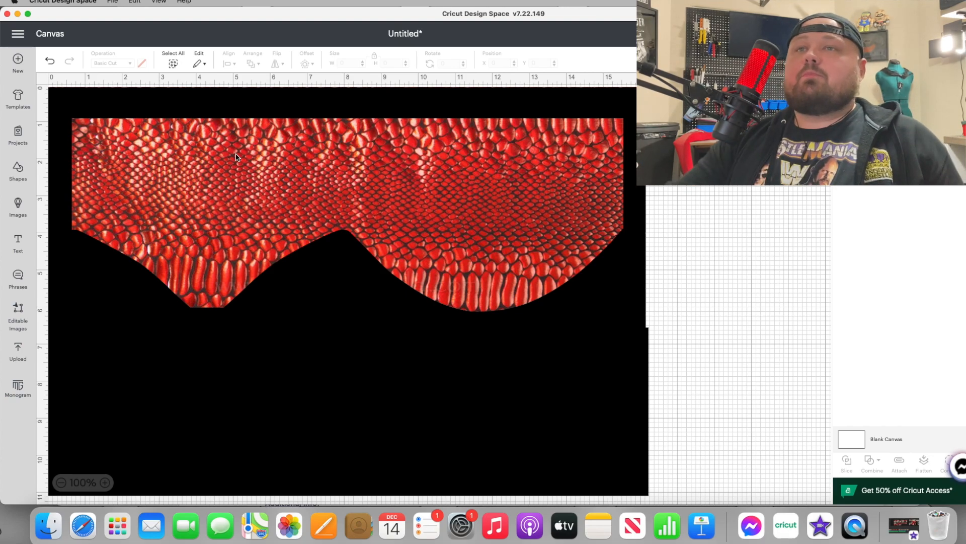
Step: Find the crowned skull king-of-spades logo with crossing sword among all uploaded images and add it to the canvas
{"action": "left_click", "coordinate": [18, 351]}
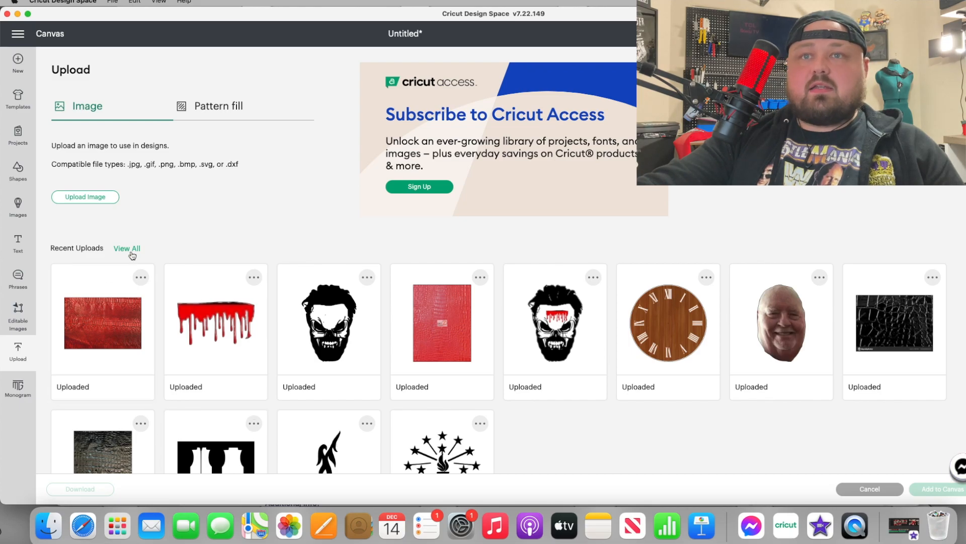
{"action": "left_click", "coordinate": [132, 248]}
{"action": "scroll", "coordinate": [465, 323], "scroll_direction": "down", "scroll_amount": 3}
{"action": "scroll", "coordinate": [464, 322], "scroll_direction": "down", "scroll_amount": 20}
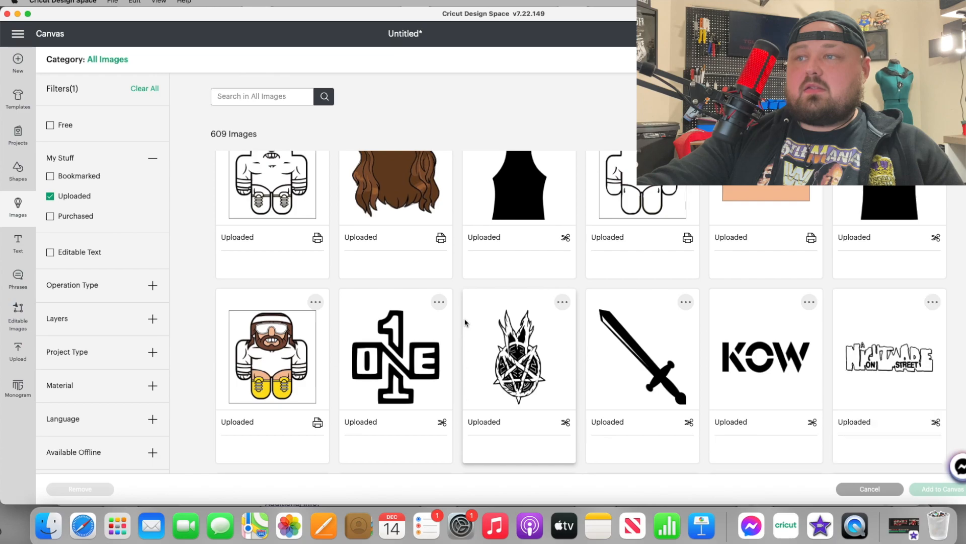
{"action": "scroll", "coordinate": [465, 322], "scroll_direction": "down", "scroll_amount": 20}
{"action": "scroll", "coordinate": [465, 322], "scroll_direction": "down", "scroll_amount": 15}
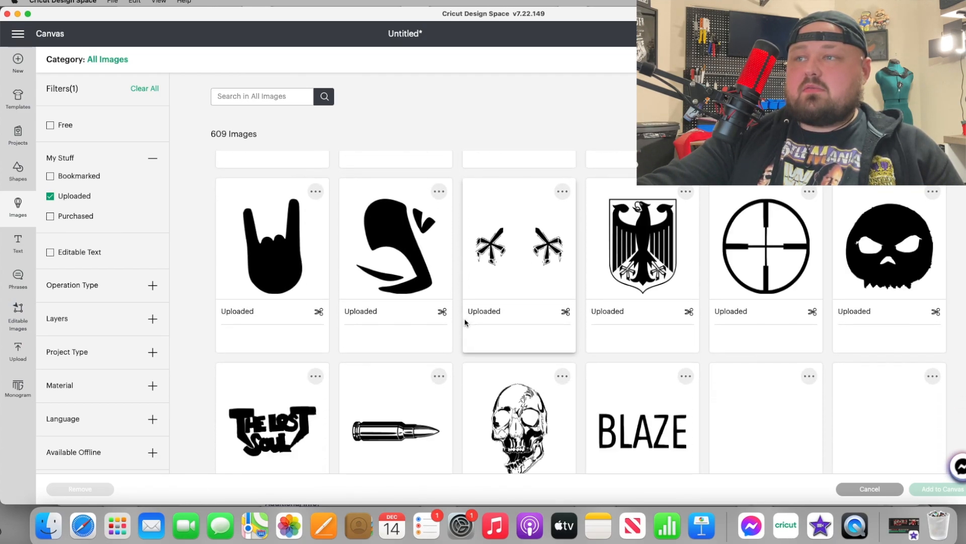
{"action": "scroll", "coordinate": [465, 322], "scroll_direction": "down", "scroll_amount": 15}
{"action": "scroll", "coordinate": [464, 322], "scroll_direction": "down", "scroll_amount": 3}
{"action": "left_click", "coordinate": [617, 303]}
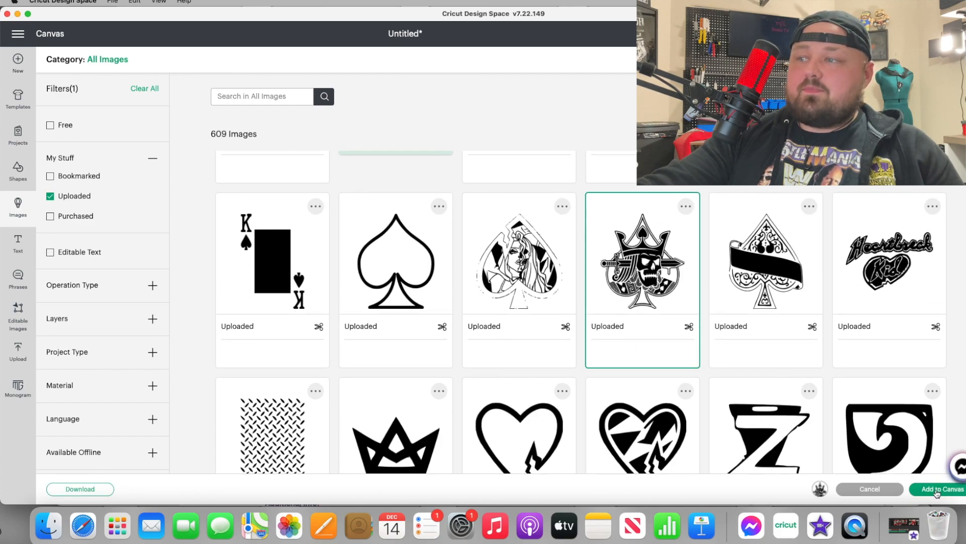
{"action": "left_click", "coordinate": [936, 489]}
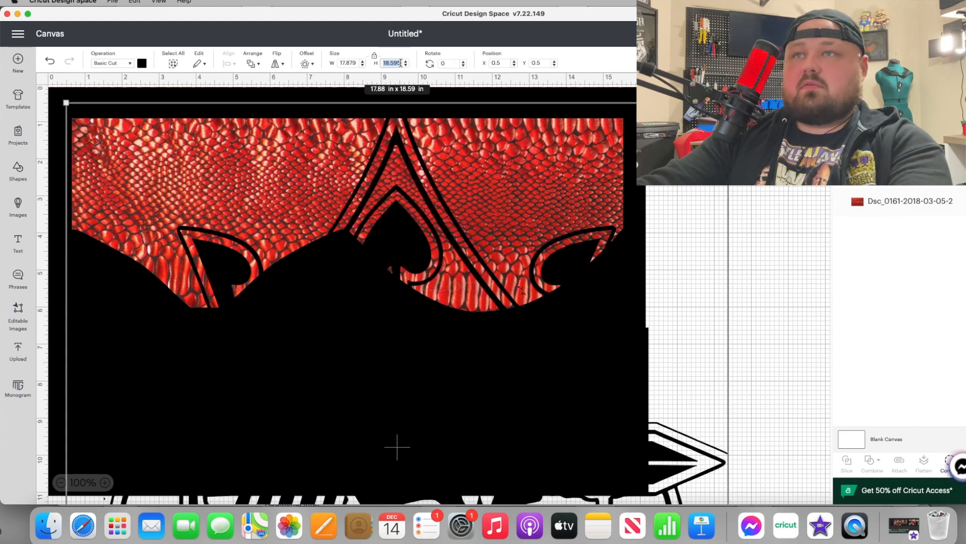
Step: Shrink the spade logo to about 2.58 x 2.68 in and center it above the peak between the two trunks shapes
{"action": "type", "text": "3"}
{"action": "key", "text": "Return"}
{"action": "left_click_drag", "start_coordinate": [119, 165], "coordinate": [325, 186]}
{"action": "left_click_drag", "start_coordinate": [382, 235], "coordinate": [361, 206]}
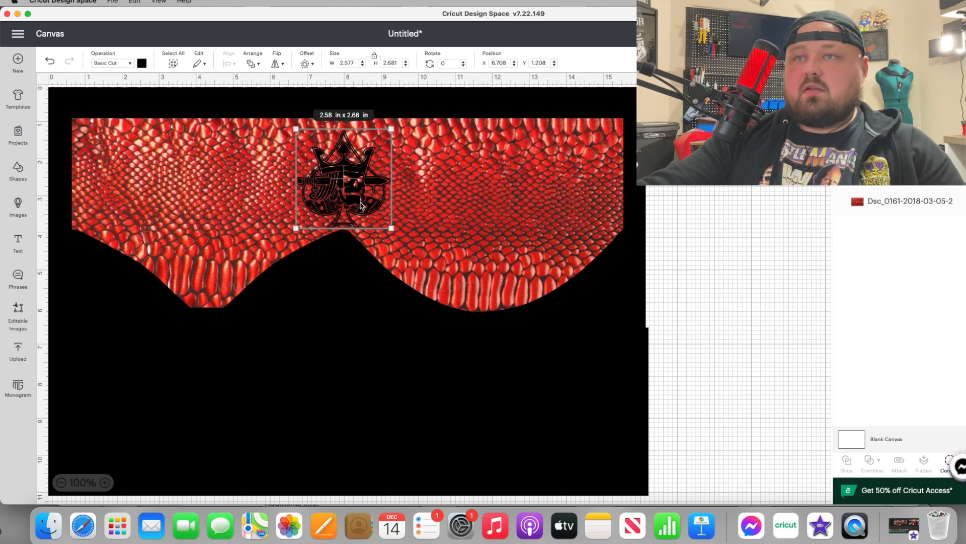
Step: Create a 0.10 in offset with rounded corners around the spade logo
{"action": "left_click", "coordinate": [305, 64]}
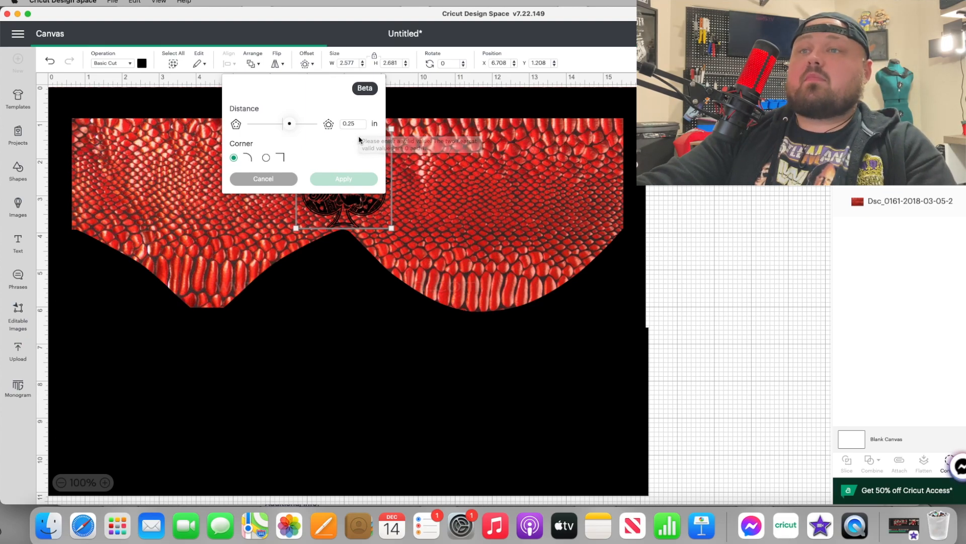
{"action": "left_click", "coordinate": [360, 123]}
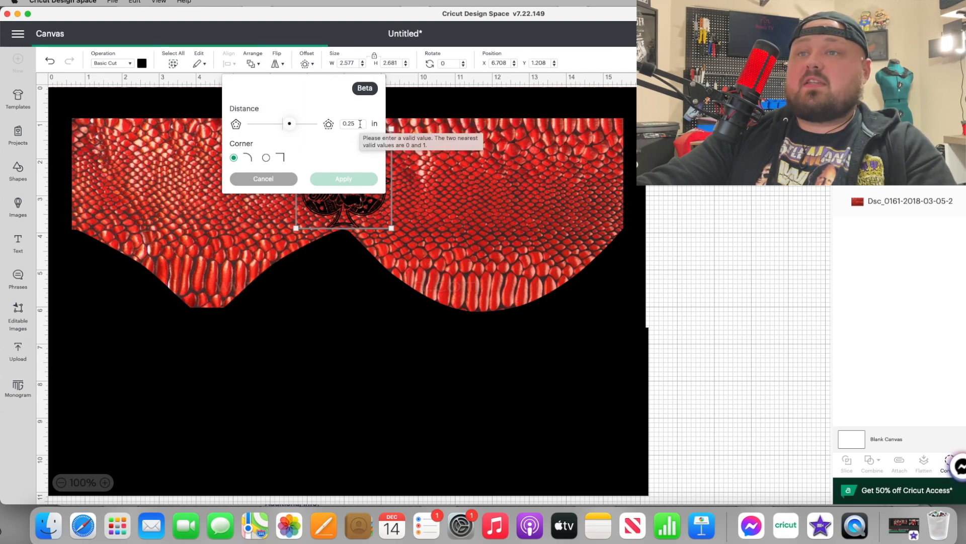
{"action": "key", "text": "BackSpace"}
{"action": "key", "text": "BackSpace"}
{"action": "type", "text": "10"}
{"action": "left_click", "coordinate": [360, 135]}
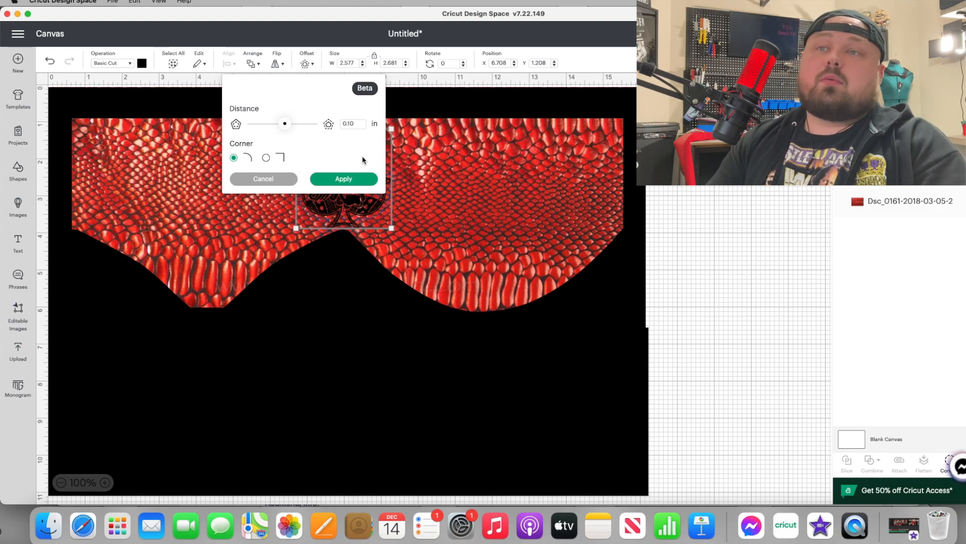
{"action": "left_click", "coordinate": [358, 181]}
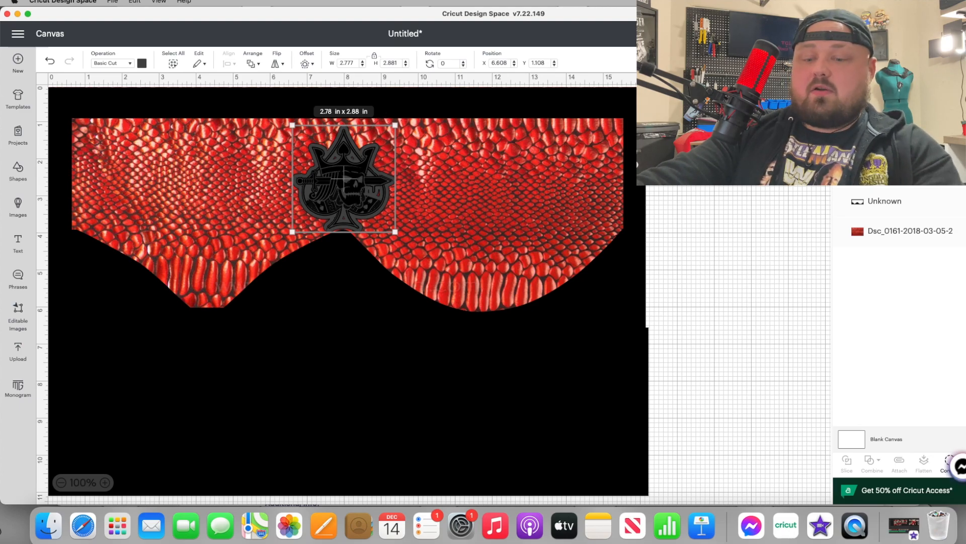
Step: Duplicate the spade logo together with its offset and move the copy to the trunks' left edge
{"action": "left_click", "coordinate": [884, 142], "text": "shift"}
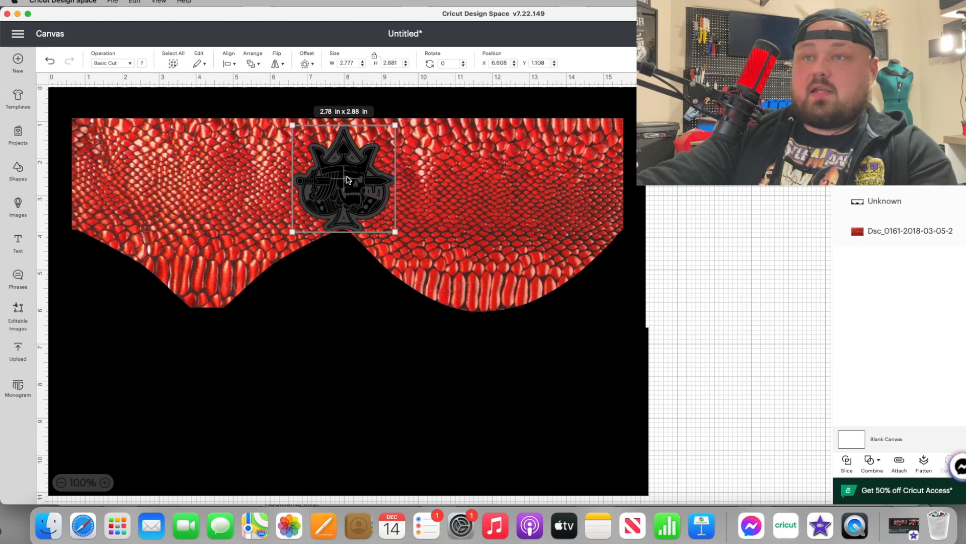
{"action": "right_click", "coordinate": [347, 179]}
{"action": "left_click", "coordinate": [397, 272]}
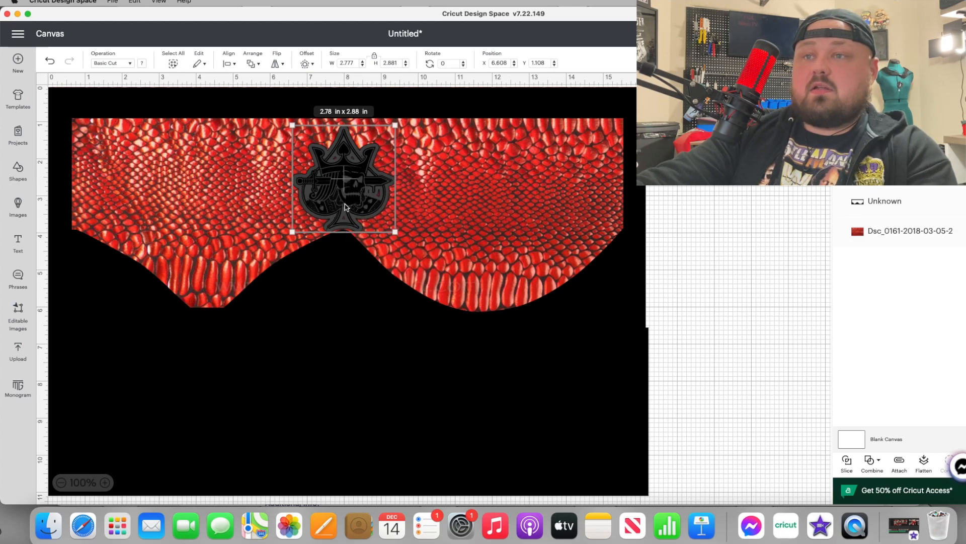
{"action": "left_click_drag", "start_coordinate": [141, 186], "coordinate": [111, 185]}
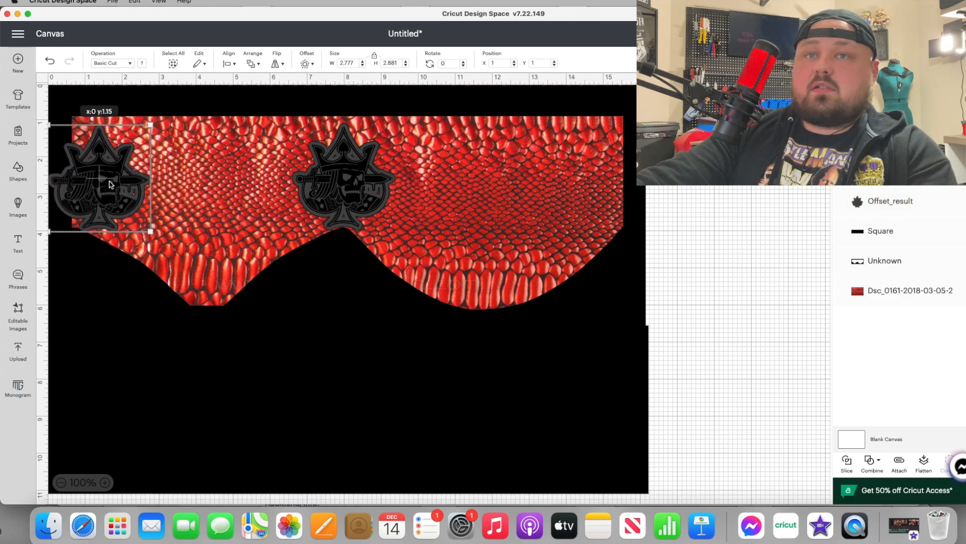
Step: Move the entire design about 1 in to the right to free space on its left side
{"action": "left_click_drag", "start_coordinate": [747, 444], "coordinate": [62, 124]}
{"action": "left_click_drag", "start_coordinate": [150, 160], "coordinate": [186, 165]}
{"action": "left_click", "coordinate": [745, 161]}
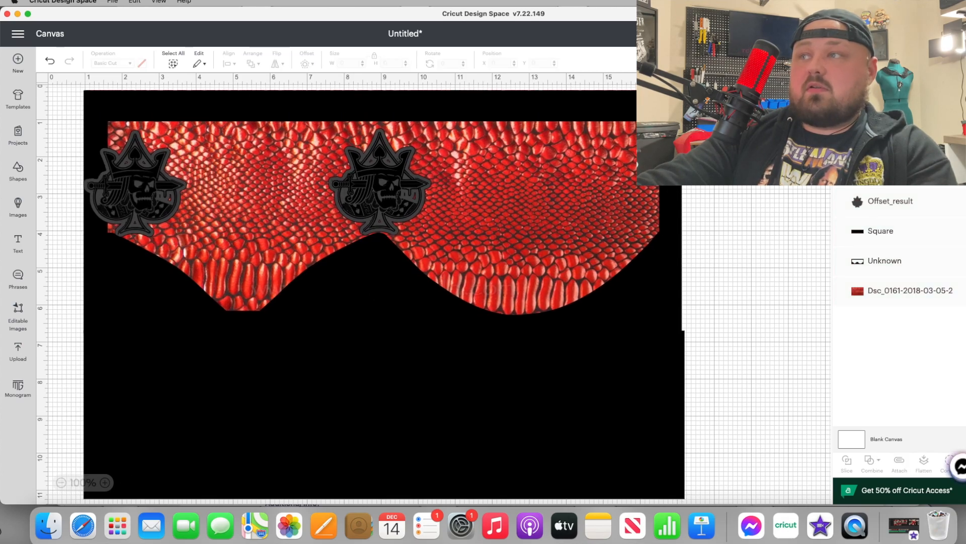
Step: Center the left logo copy on the trunks' left edge, then duplicate it and place the new copy across the right edge
{"action": "left_click", "coordinate": [136, 185]}
{"action": "left_click_drag", "start_coordinate": [156, 182], "coordinate": [121, 174]}
{"action": "right_click", "coordinate": [120, 175]}
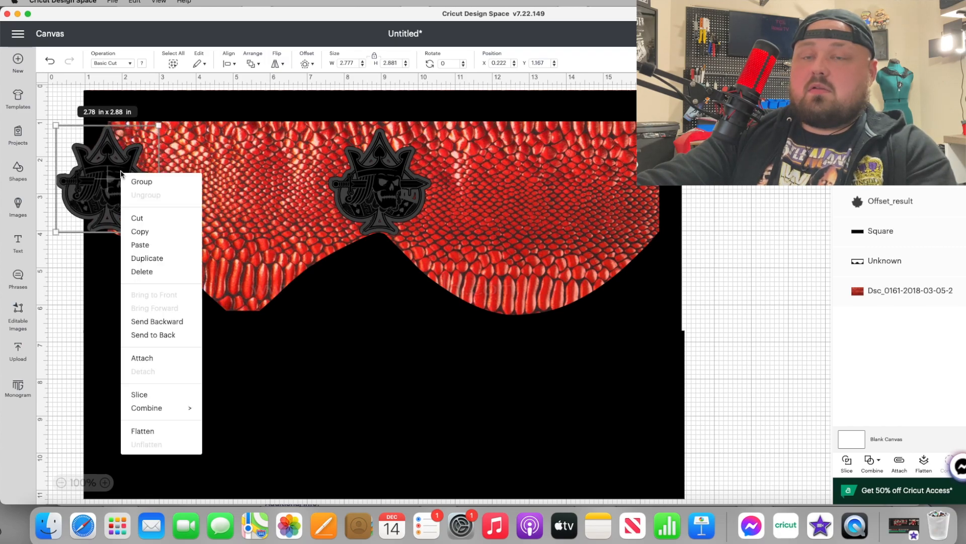
{"action": "left_click_drag", "start_coordinate": [115, 190], "coordinate": [661, 192]}
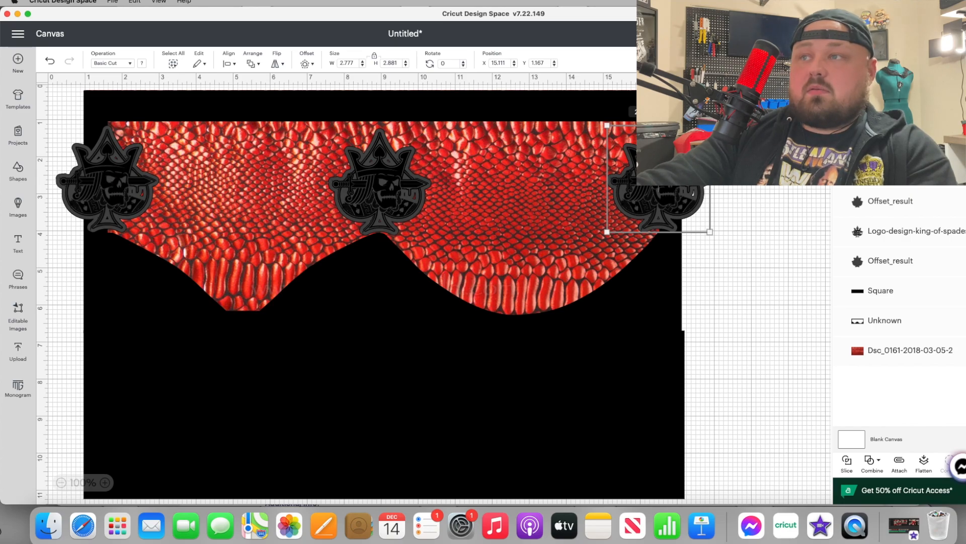
Step: Reorder the trunks template layer so it sits in front of the two side logos
{"action": "left_click_drag", "start_coordinate": [880, 309], "coordinate": [883, 108]}
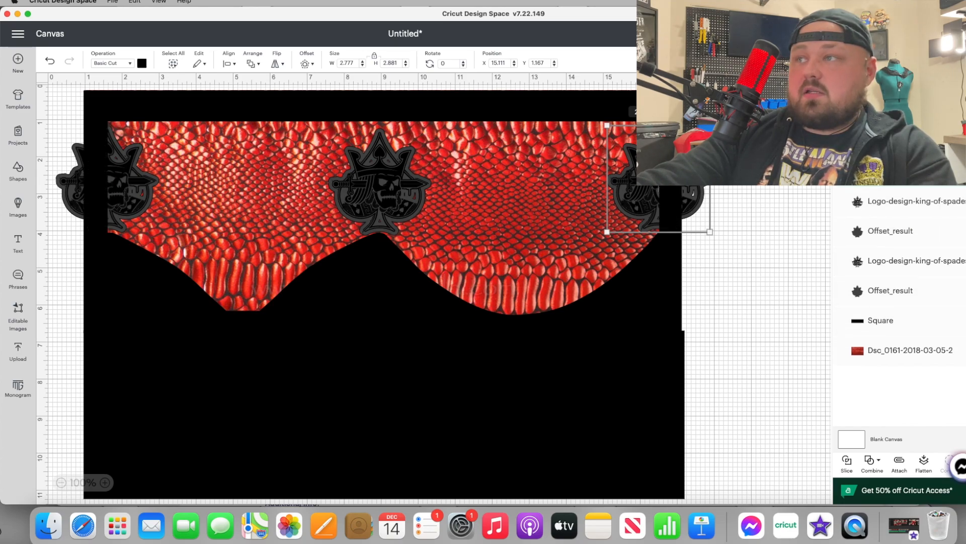
{"action": "left_click", "coordinate": [771, 141]}
{"action": "scroll", "coordinate": [770, 141], "scroll_direction": "up", "scroll_amount": 1}
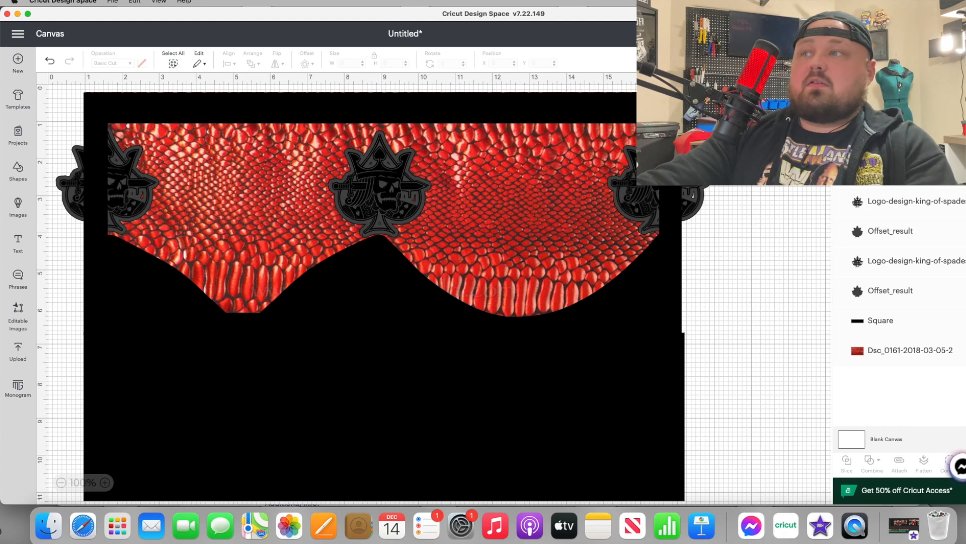
Step: Color the offsets behind all three spade logos white
{"action": "left_click", "coordinate": [647, 205]}
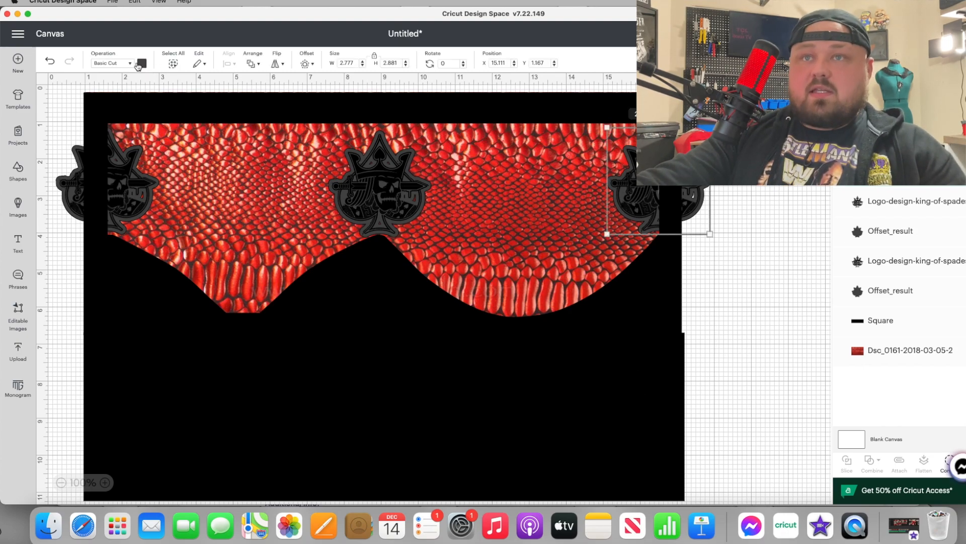
{"action": "left_click", "coordinate": [142, 63]}
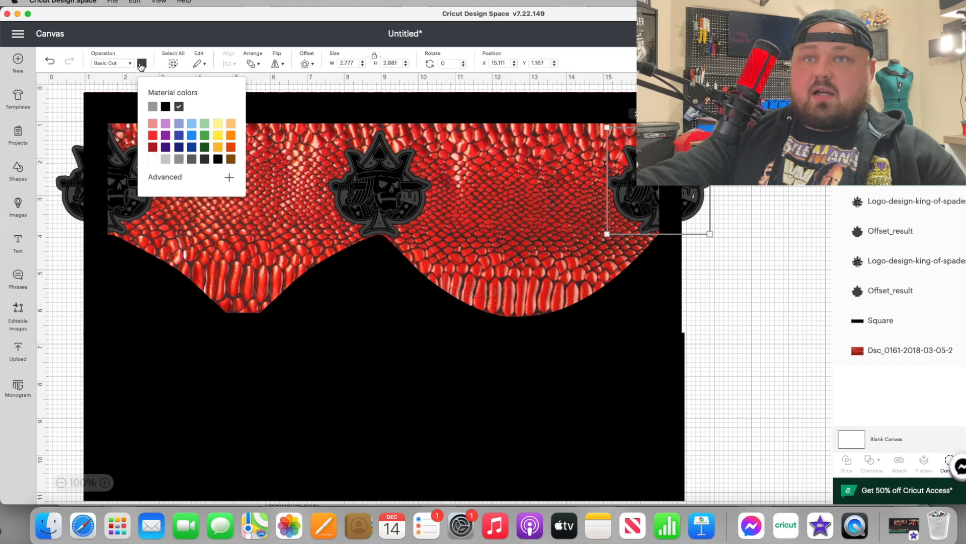
{"action": "left_click", "coordinate": [152, 160]}
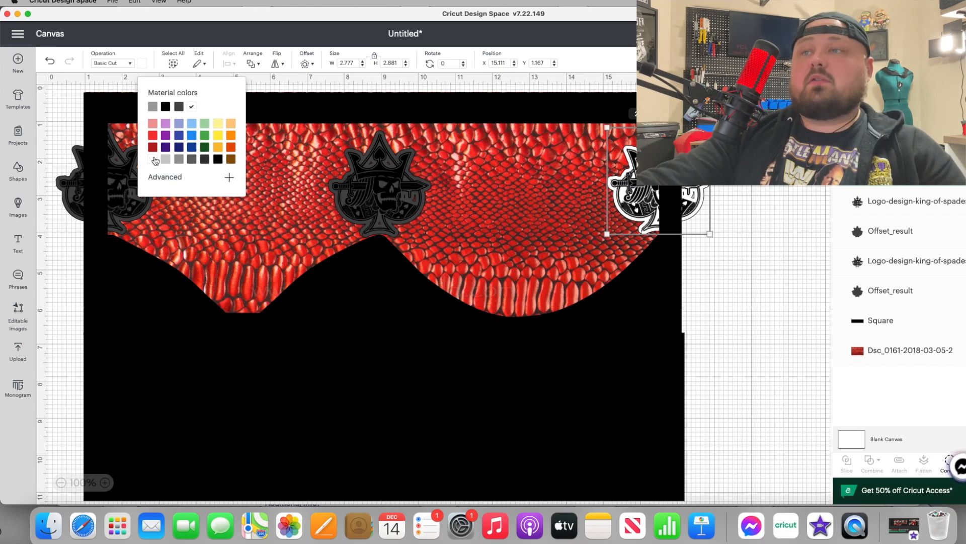
{"action": "left_click", "coordinate": [889, 244]}
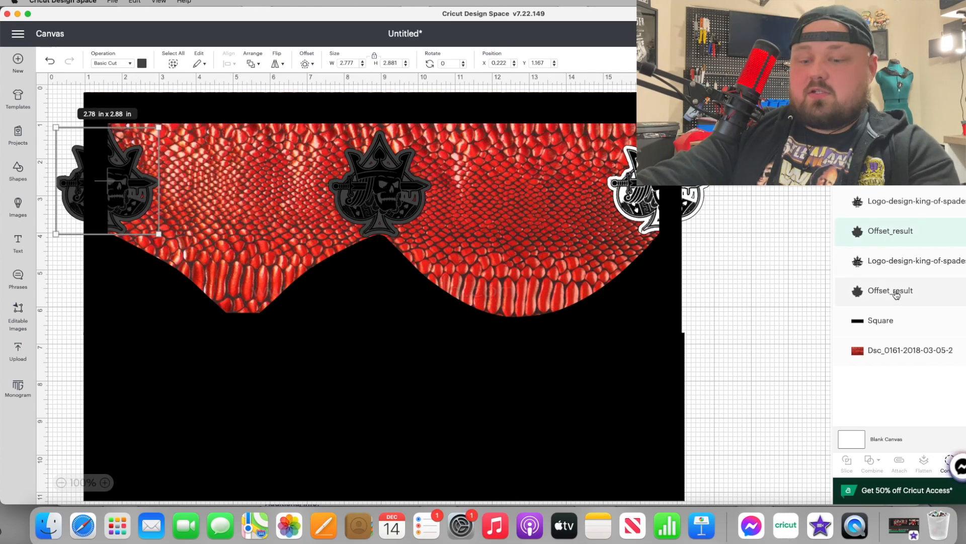
{"action": "left_click", "coordinate": [892, 291], "text": "shift"}
{"action": "left_click", "coordinate": [143, 66]}
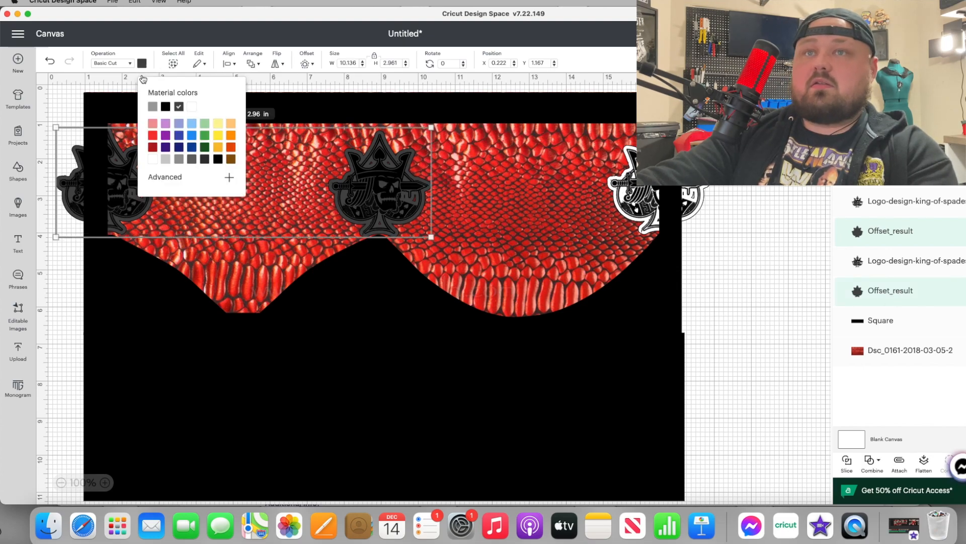
{"action": "left_click", "coordinate": [190, 110]}
{"action": "key", "text": "Escape"}
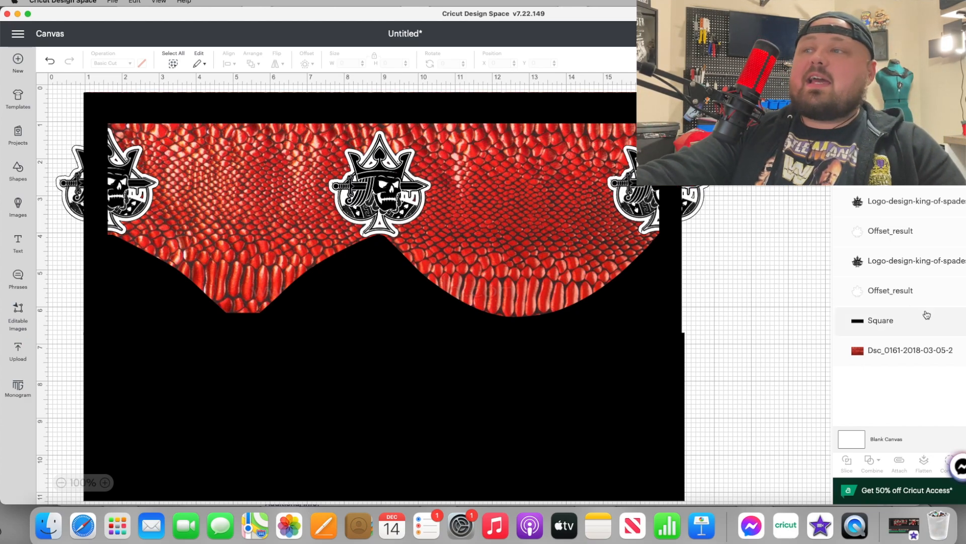
Step: Change the offsets behind the center logo and both side logos to light gray
{"action": "left_click", "coordinate": [914, 302]}
{"action": "left_click", "coordinate": [144, 65]}
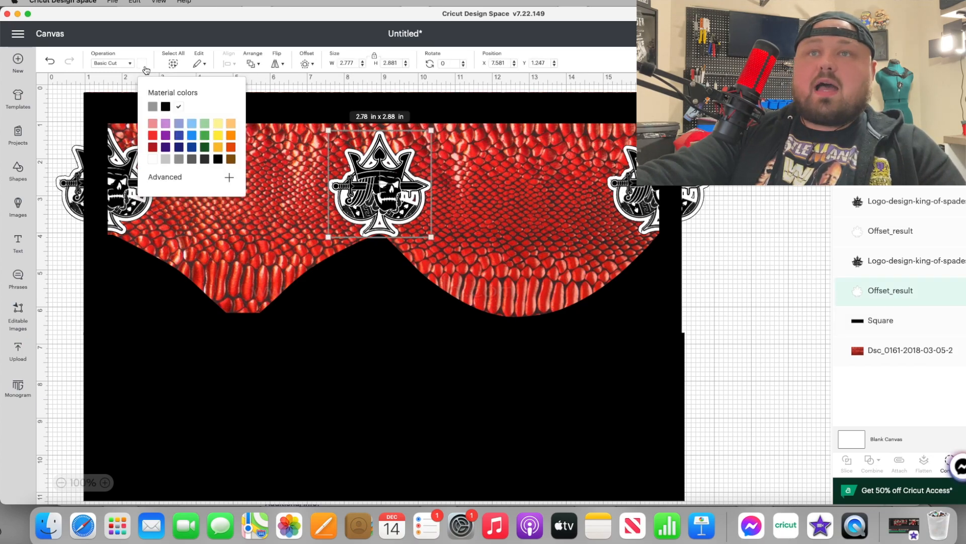
{"action": "left_click", "coordinate": [167, 160]}
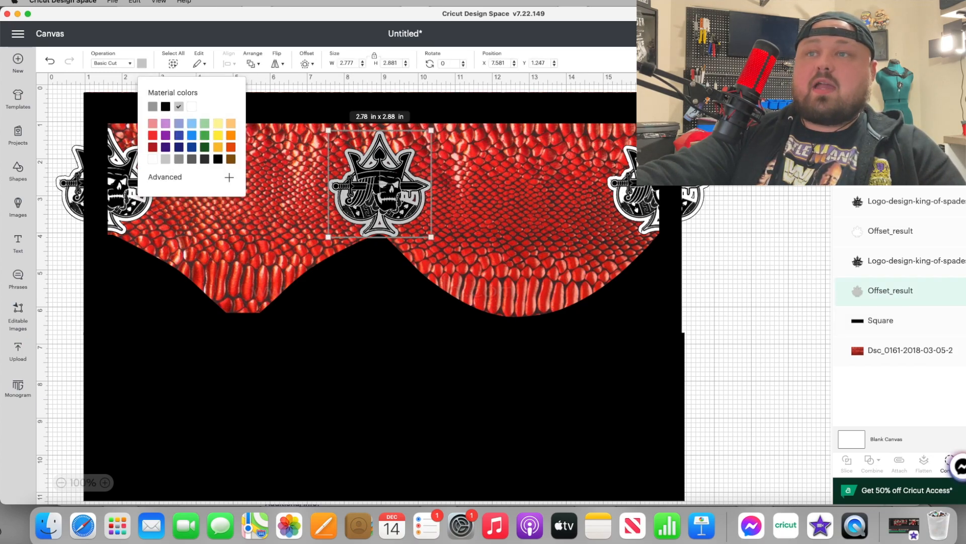
{"action": "left_click", "coordinate": [880, 222]}
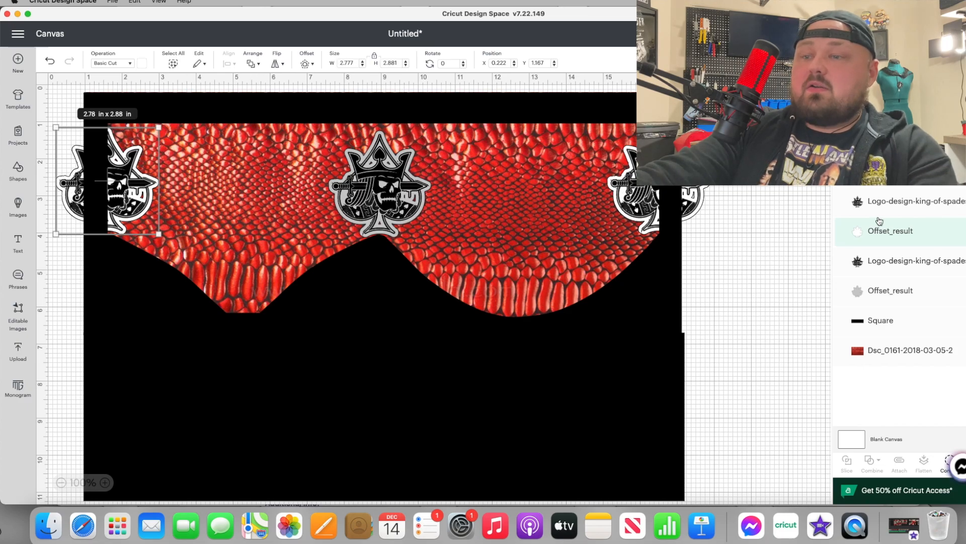
{"action": "left_click", "coordinate": [142, 63]}
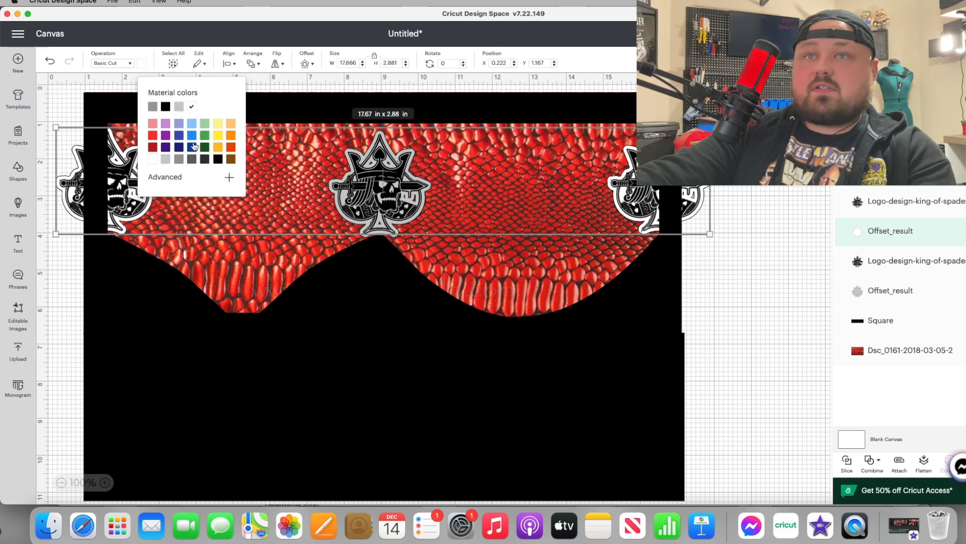
{"action": "left_click", "coordinate": [167, 160]}
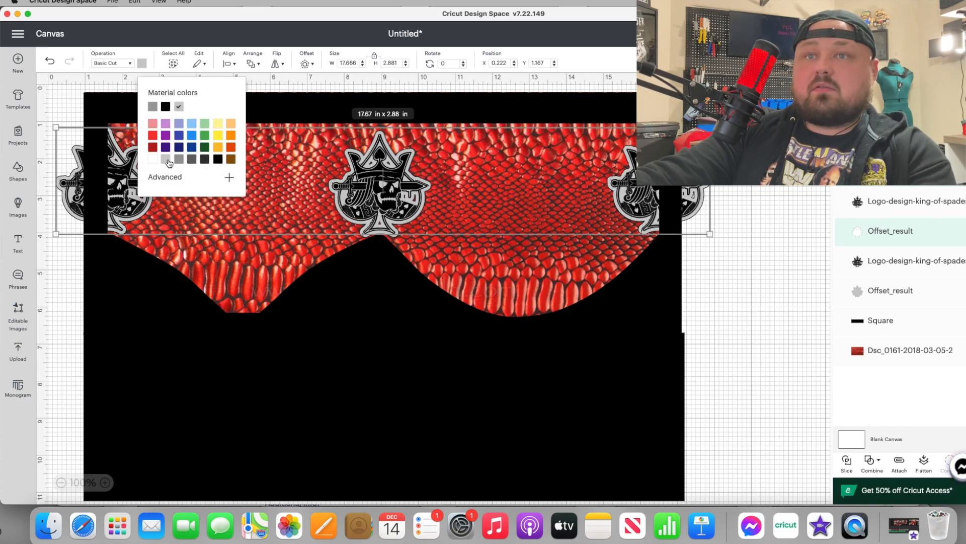
Step: Add a text object with the wrestler's surname in capital letters on the trunks mockup
{"action": "left_click", "coordinate": [764, 246]}
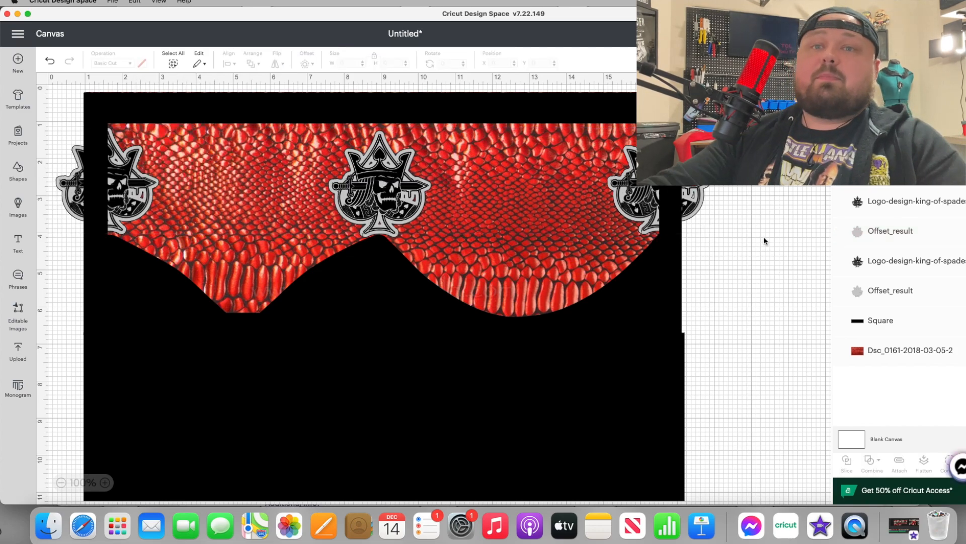
{"action": "left_click", "coordinate": [19, 254]}
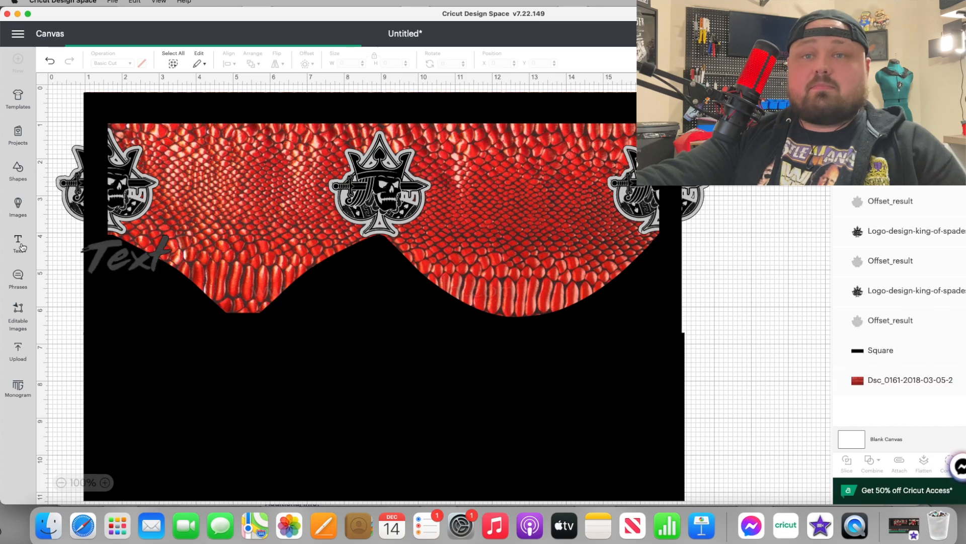
{"action": "left_click", "coordinate": [145, 259]}
{"action": "left_click_drag", "start_coordinate": [162, 259], "coordinate": [98, 259]}
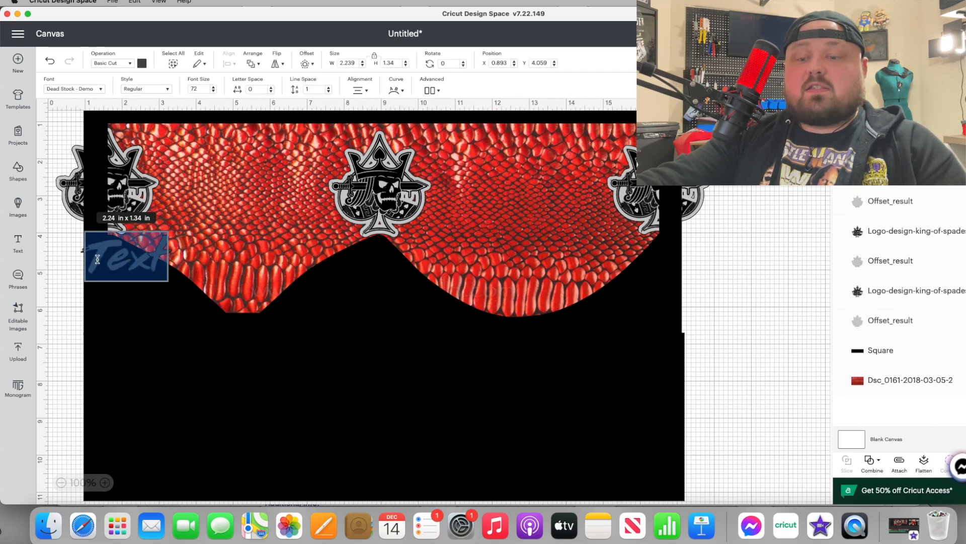
{"action": "type", "text": "BERRIN"}
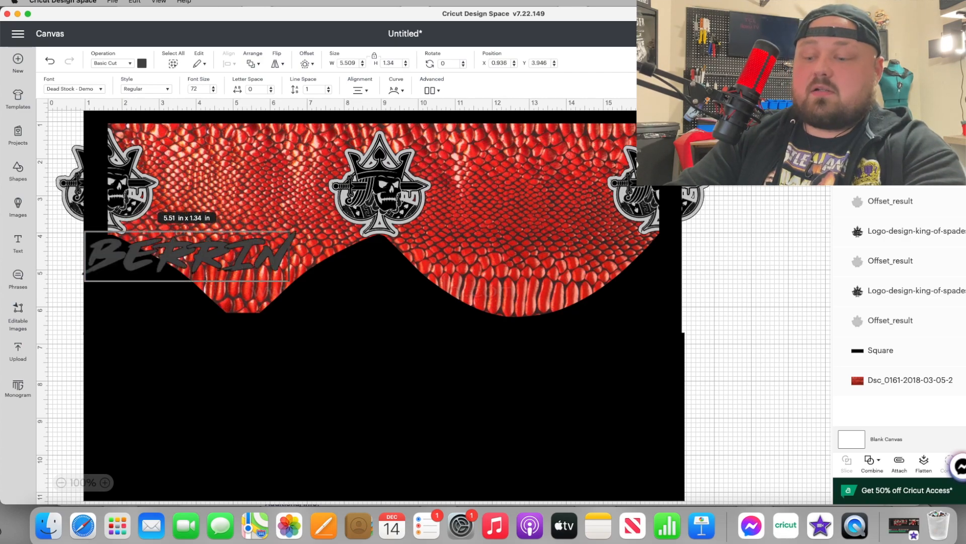
{"action": "type", "text": "GER"}
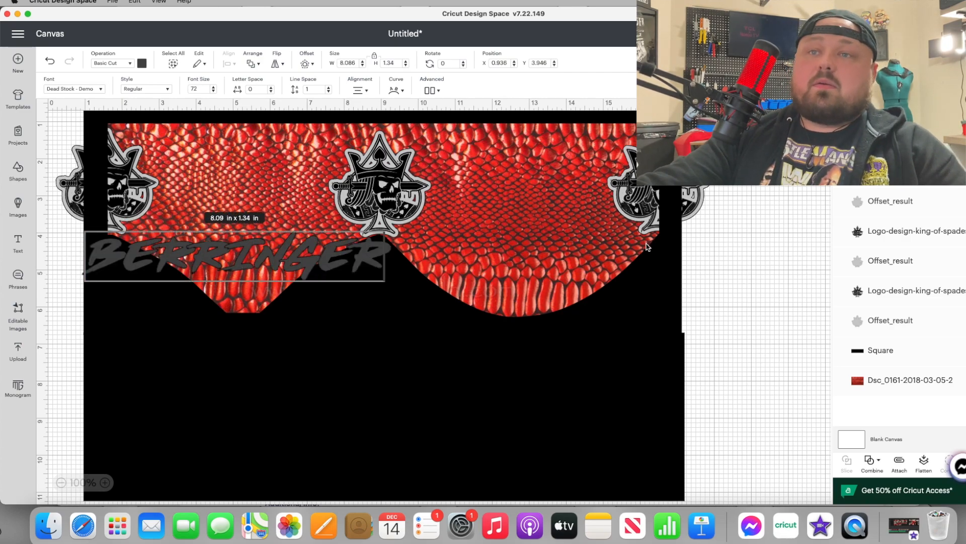
{"action": "left_click", "coordinate": [722, 287]}
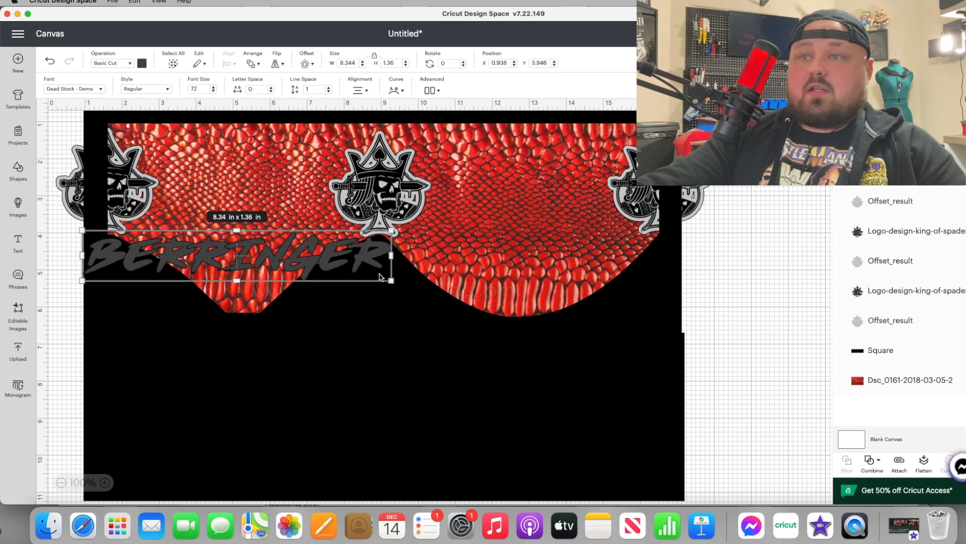
Step: Place the surname text between the center and right logos and stretch it out of proportion to about 4.39 by 1.67 in
{"action": "left_click_drag", "start_coordinate": [391, 281], "coordinate": [550, 180]}
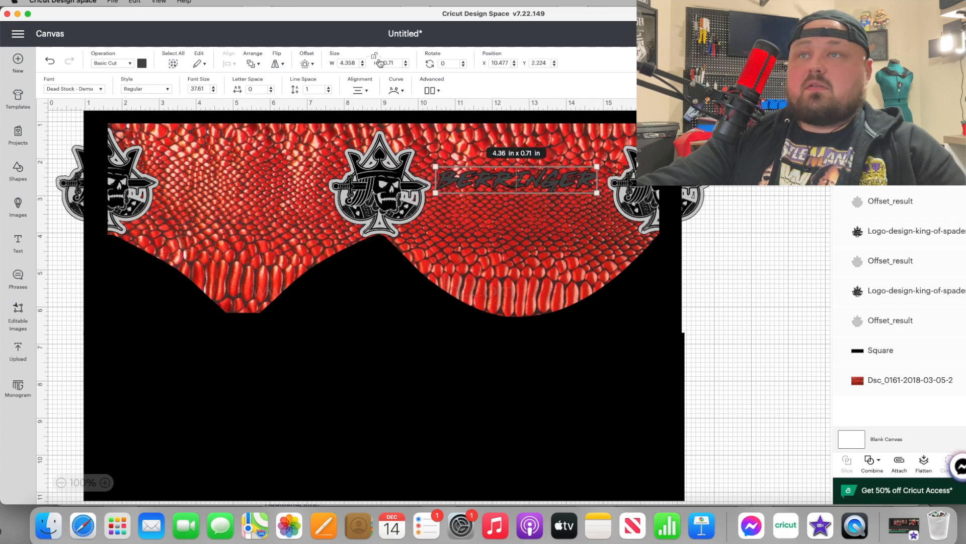
{"action": "left_click_drag", "start_coordinate": [597, 193], "coordinate": [598, 228]}
{"action": "left_click_drag", "start_coordinate": [551, 196], "coordinate": [550, 178]}
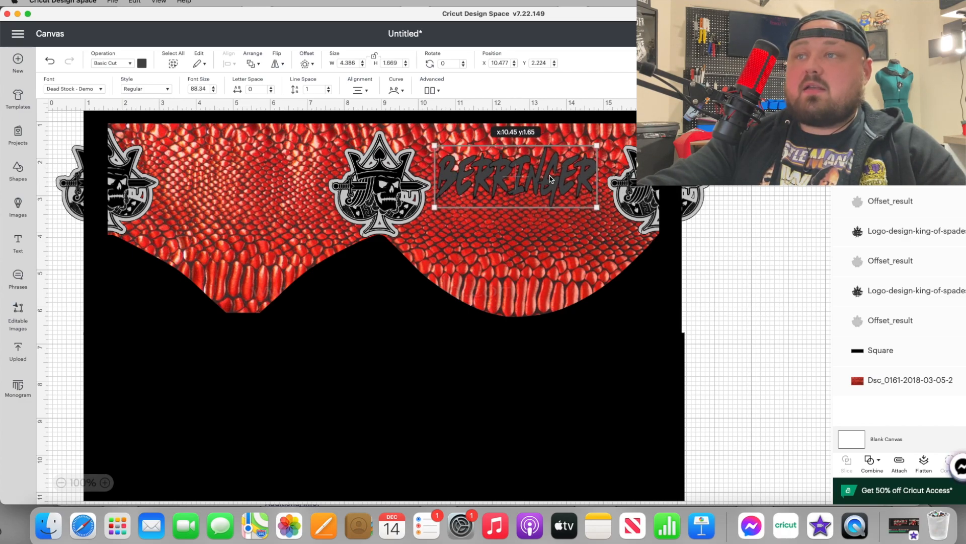
Step: Color the surname text white and put a 0.10 in welded offset with rounded corners behind it
{"action": "left_click", "coordinate": [142, 63]}
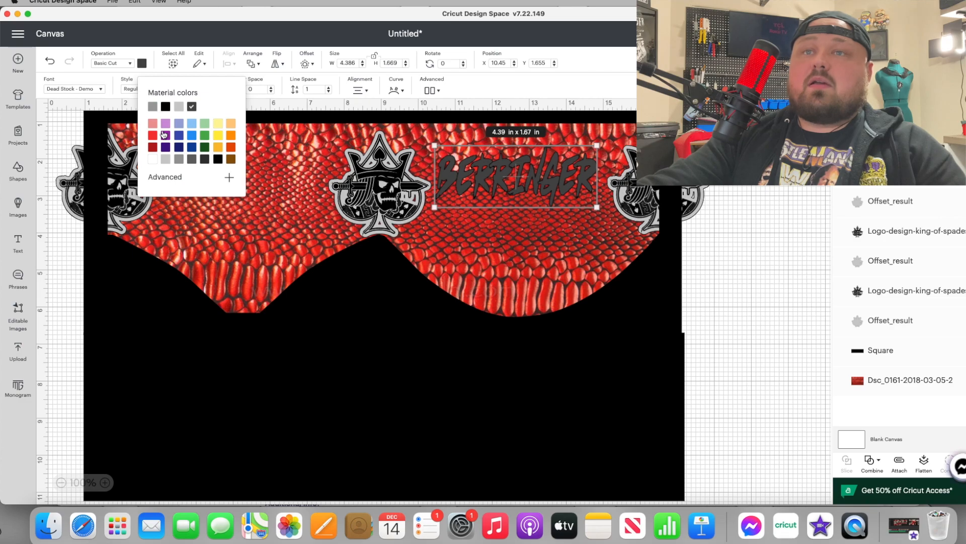
{"action": "left_click", "coordinate": [153, 159]}
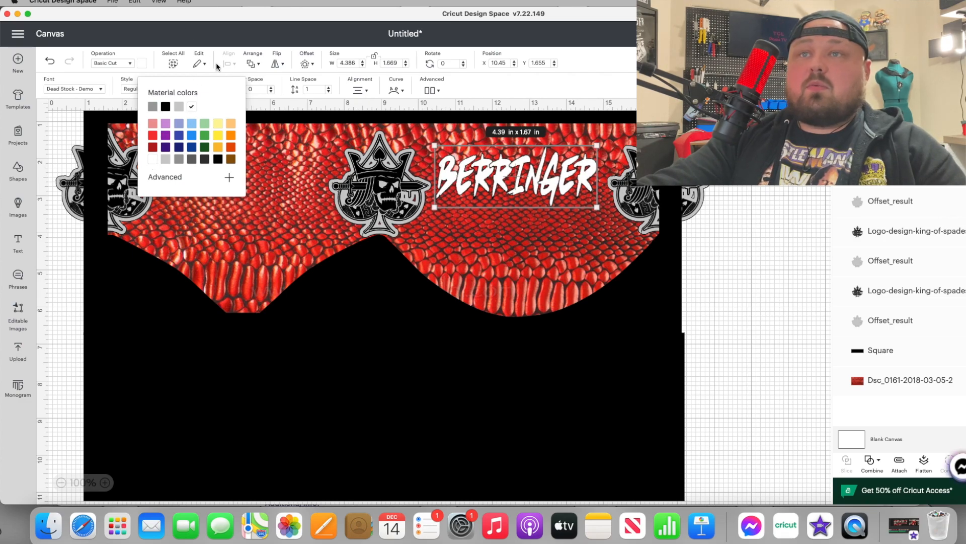
{"action": "left_click", "coordinate": [306, 64]}
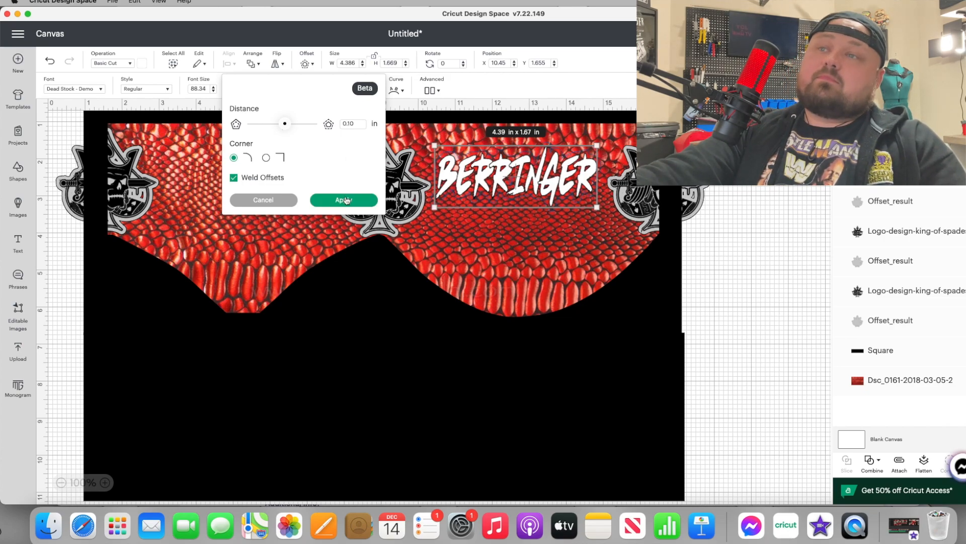
{"action": "left_click", "coordinate": [347, 201]}
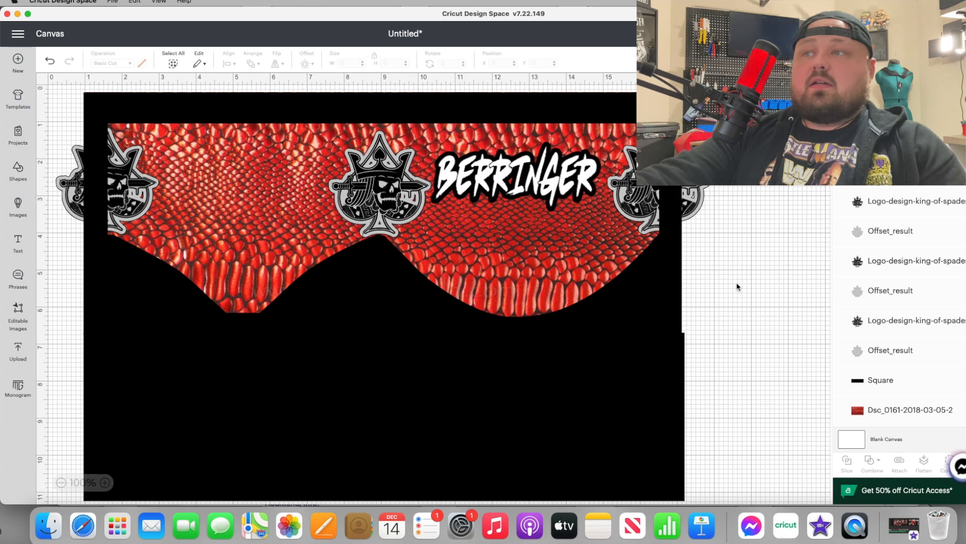
Step: Search all uploaded images for "JCJ" and add the JCJ GEAR logo to the canvas
{"action": "left_click", "coordinate": [17, 350]}
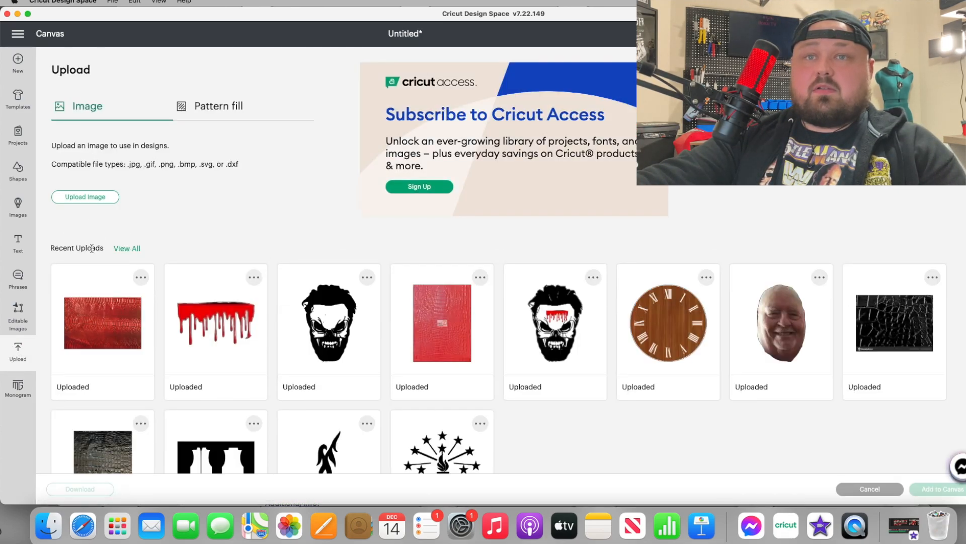
{"action": "left_click", "coordinate": [86, 197]}
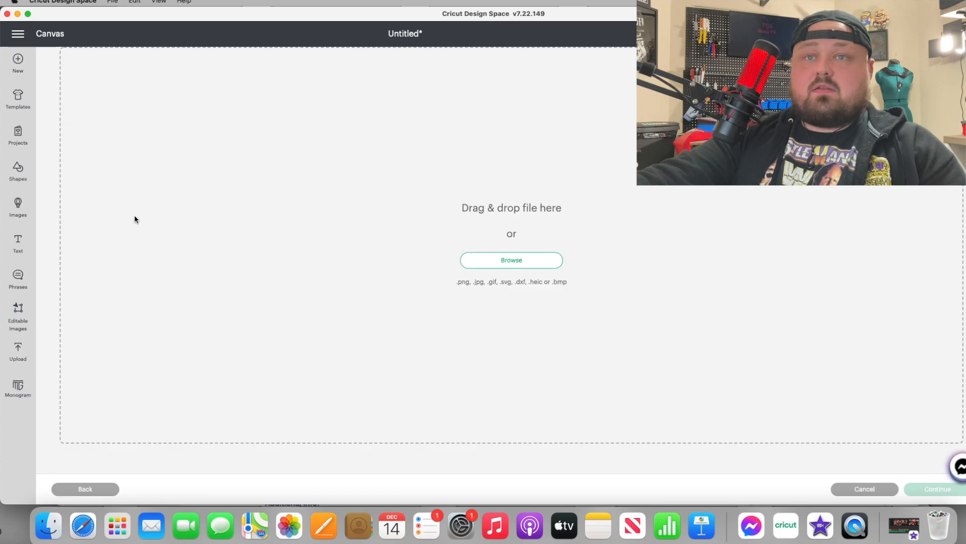
{"action": "left_click", "coordinate": [20, 358]}
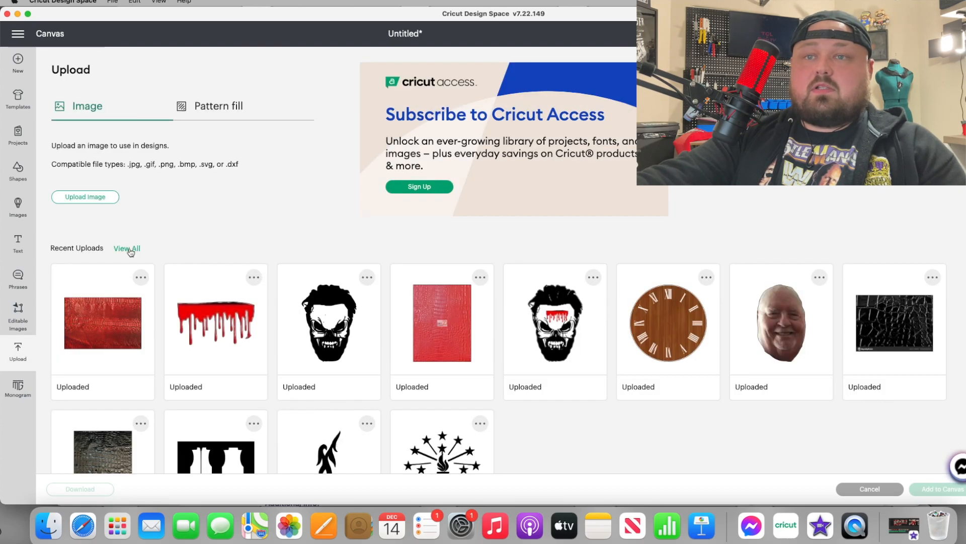
{"action": "left_click", "coordinate": [128, 249]}
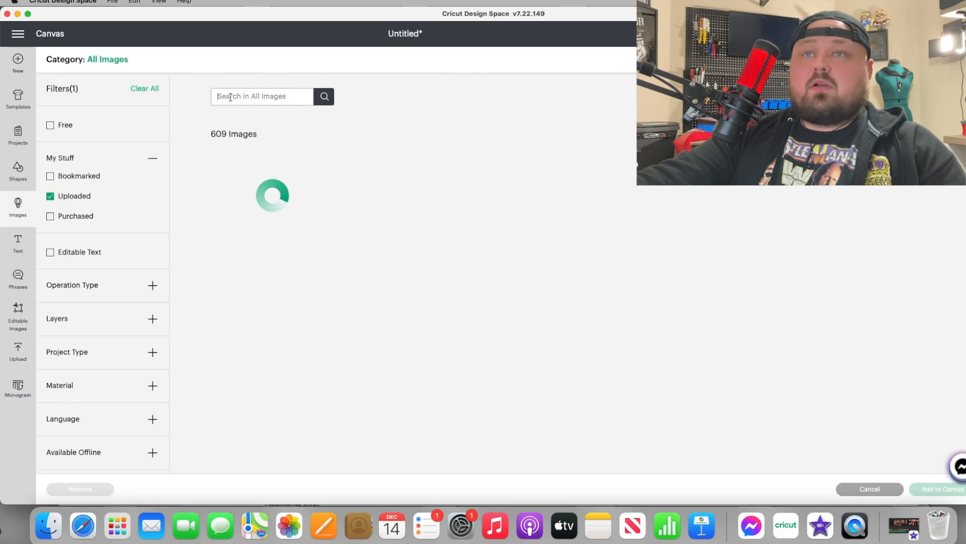
{"action": "type", "text": "JCJ"}
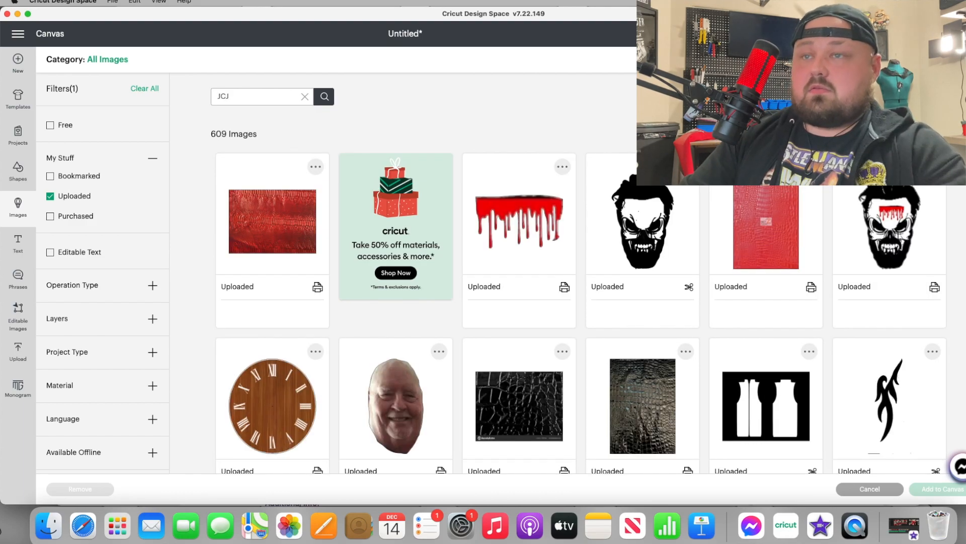
{"action": "key", "text": "Return"}
{"action": "left_click", "coordinate": [303, 269]}
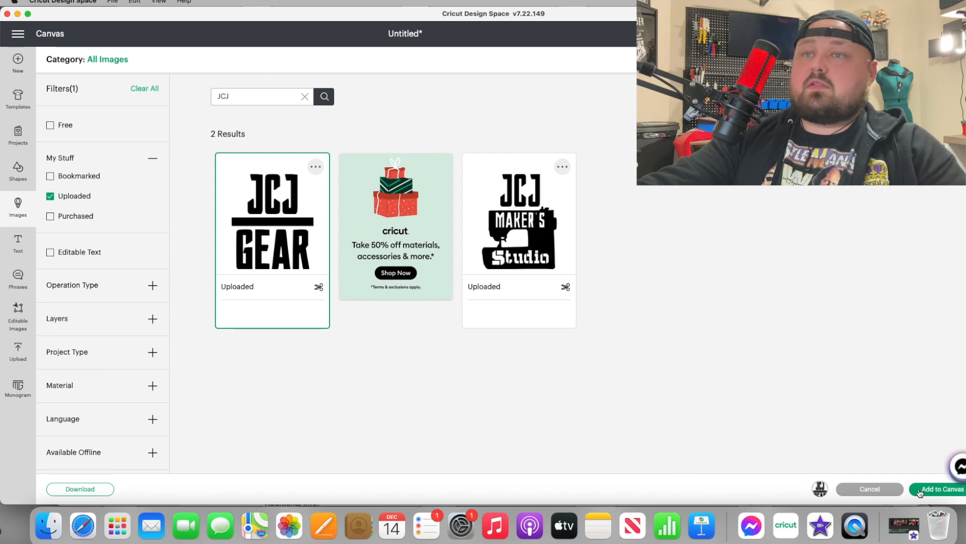
{"action": "left_click", "coordinate": [922, 491]}
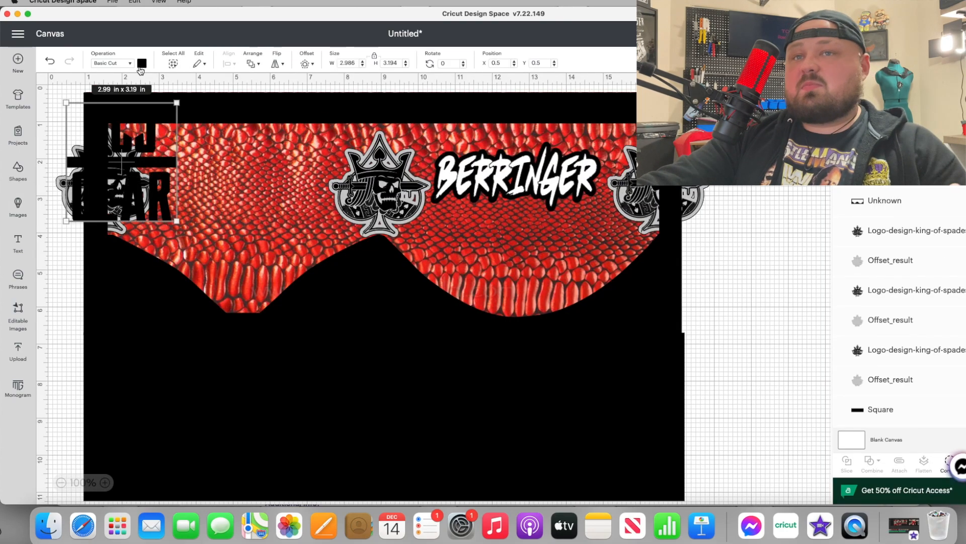
Step: Color the JCJ GEAR logo white, shrink it to about 1.42 by 1.51 in and place it beneath the center spade logo
{"action": "left_click", "coordinate": [142, 64]}
{"action": "left_click", "coordinate": [191, 106]}
{"action": "left_click_drag", "start_coordinate": [177, 221], "coordinate": [375, 286]}
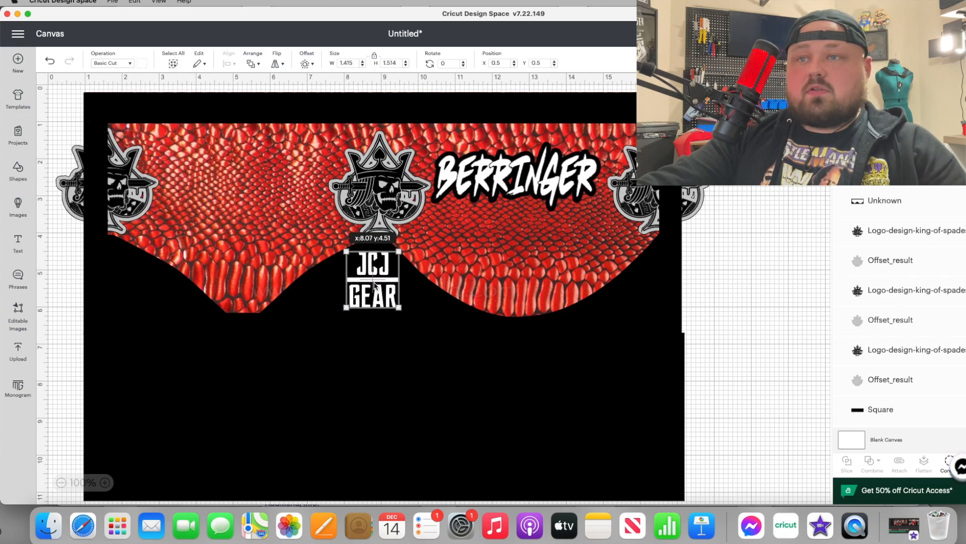
Step: Add a text object reading "FRONT" over the lower part of the trunks' front panel
{"action": "left_click", "coordinate": [19, 243]}
{"action": "left_click", "coordinate": [151, 292]}
{"action": "type", "text": "FRONT"}
{"action": "left_click", "coordinate": [233, 319]}
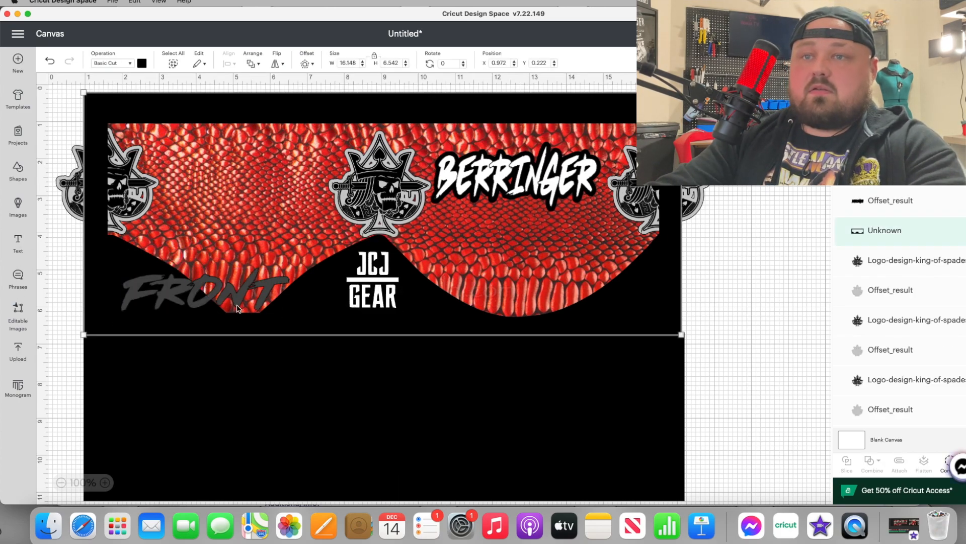
Step: Shrink the "FRONT" text to about 2.58 by 0.67 in on the template's lower left black area and color it white
{"action": "left_click", "coordinate": [202, 287]}
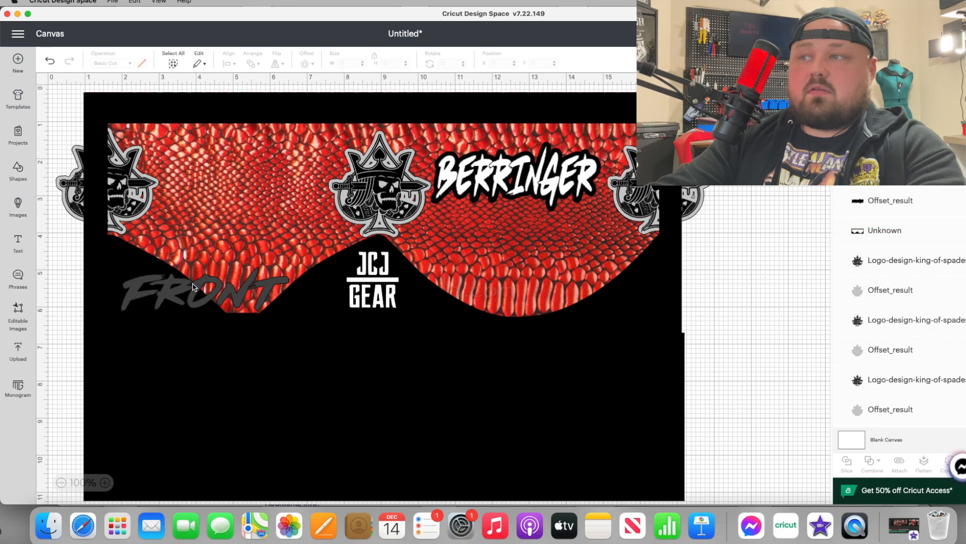
{"action": "left_click_drag", "start_coordinate": [289, 311], "coordinate": [159, 291]}
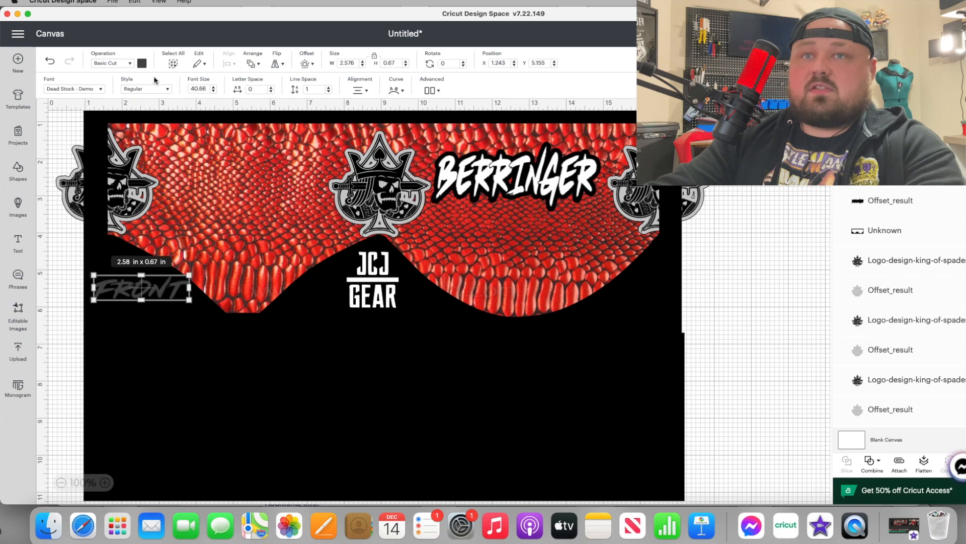
{"action": "left_click", "coordinate": [142, 64]}
{"action": "left_click", "coordinate": [194, 106]}
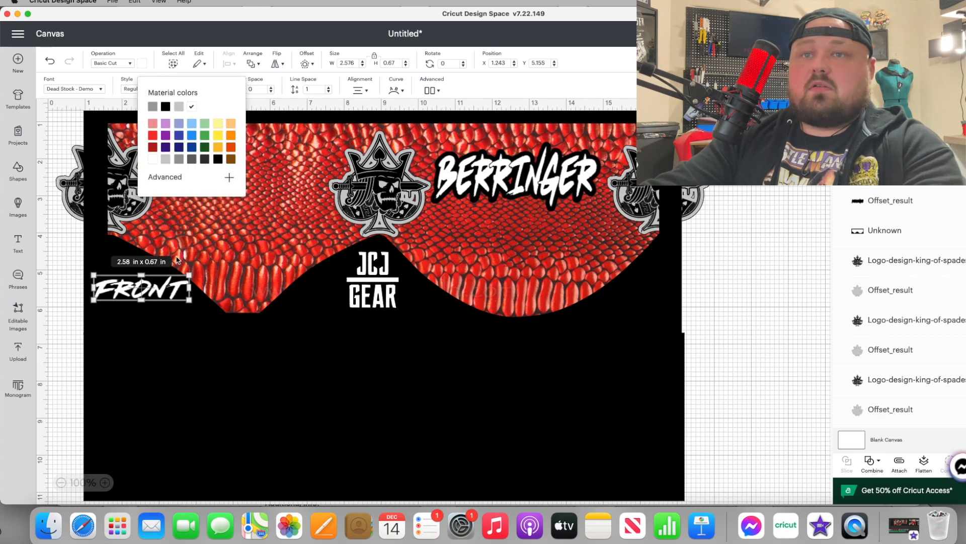
Step: Add a text object reading "BACK" and color it white
{"action": "left_click", "coordinate": [17, 241]}
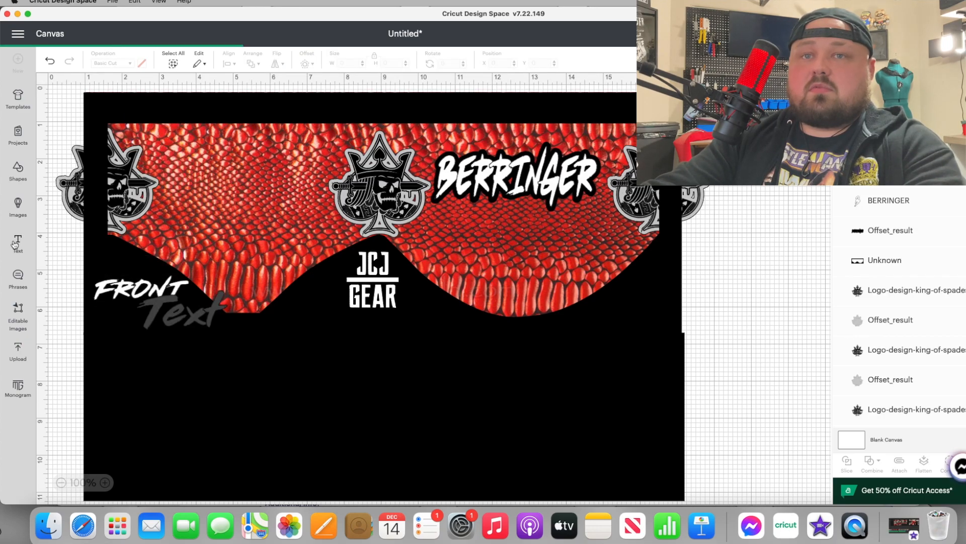
{"action": "type", "text": "BACK"}
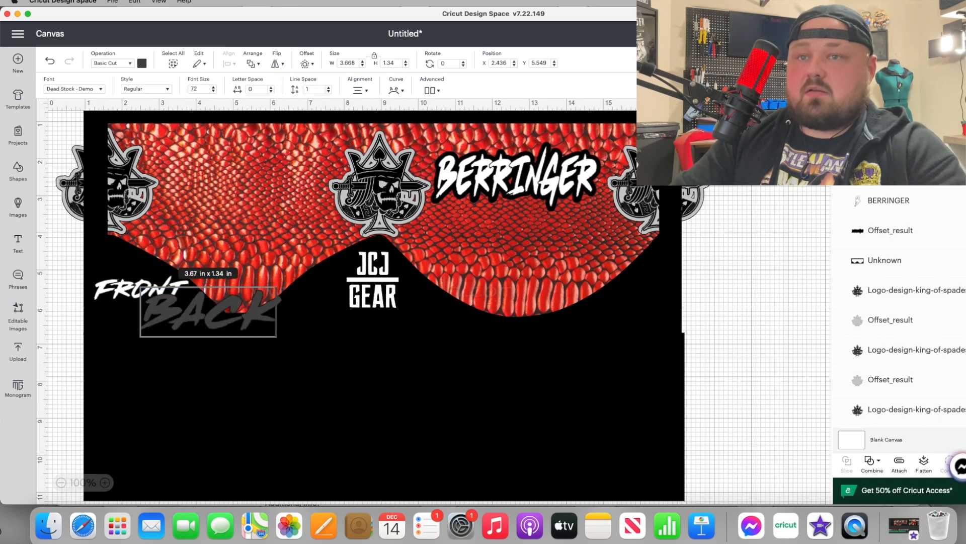
{"action": "left_click", "coordinate": [142, 63]}
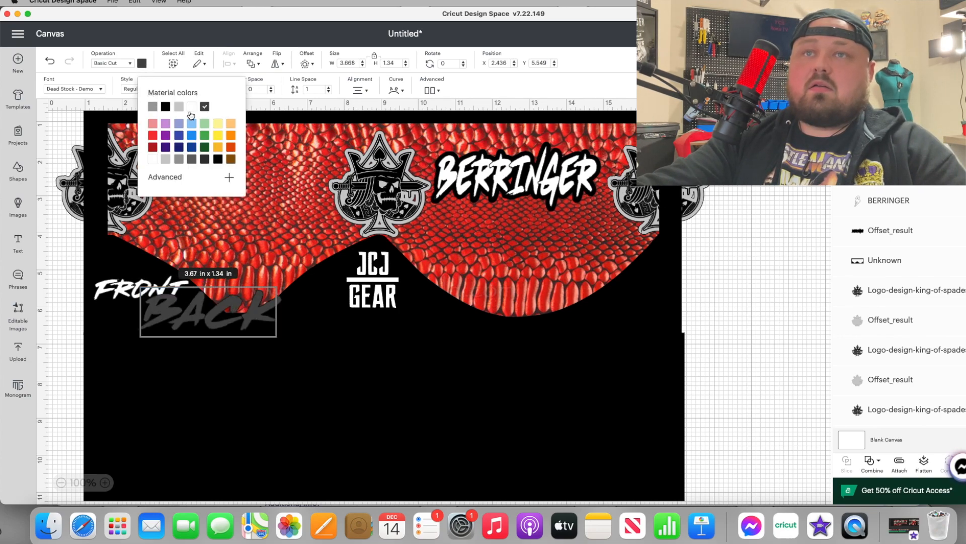
{"action": "left_click", "coordinate": [192, 107]}
Step: Shrink the "BACK" text to about 2.24 by 0.64 in and place it on the template's lower right black area
{"action": "left_click", "coordinate": [234, 318]}
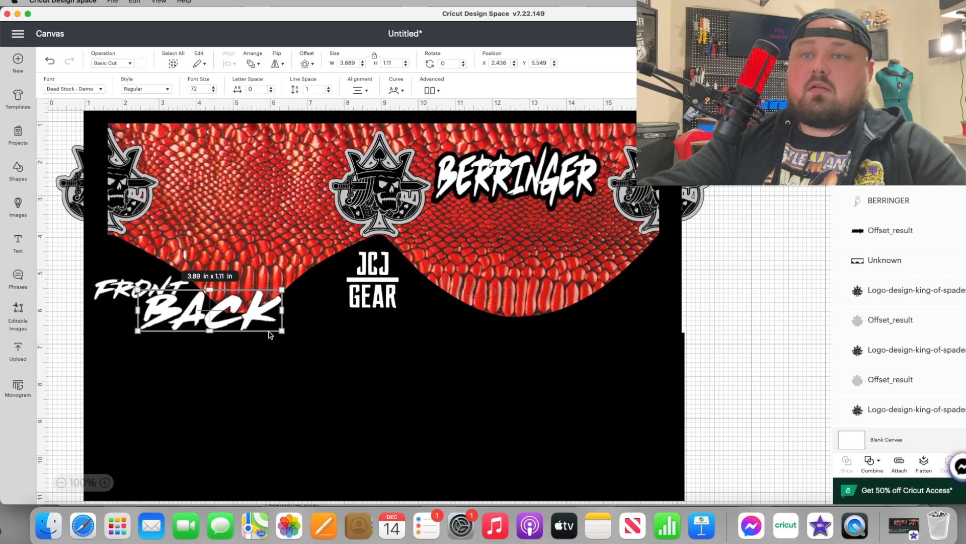
{"action": "left_click_drag", "start_coordinate": [282, 331], "coordinate": [664, 302]}
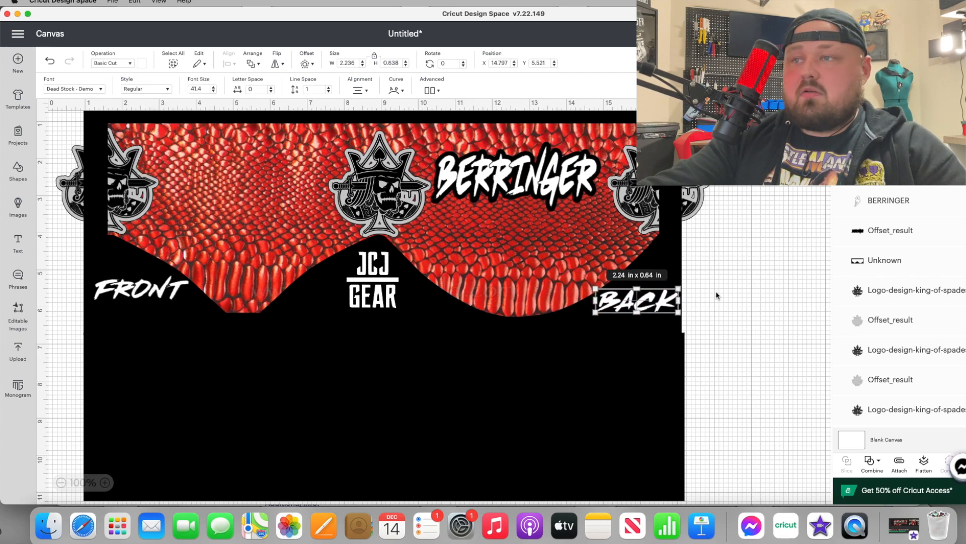
{"action": "left_click", "coordinate": [715, 297]}
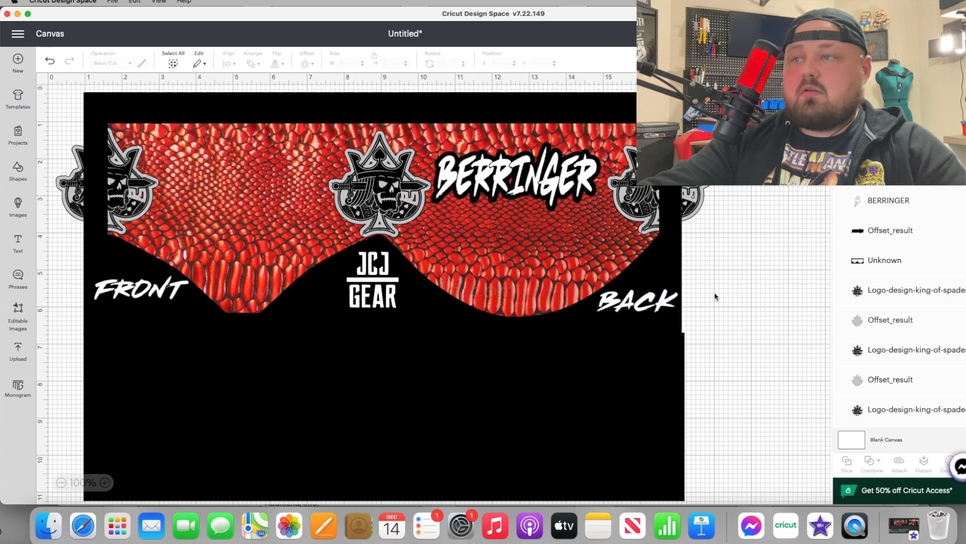
{"action": "left_click", "coordinate": [86, 99]}
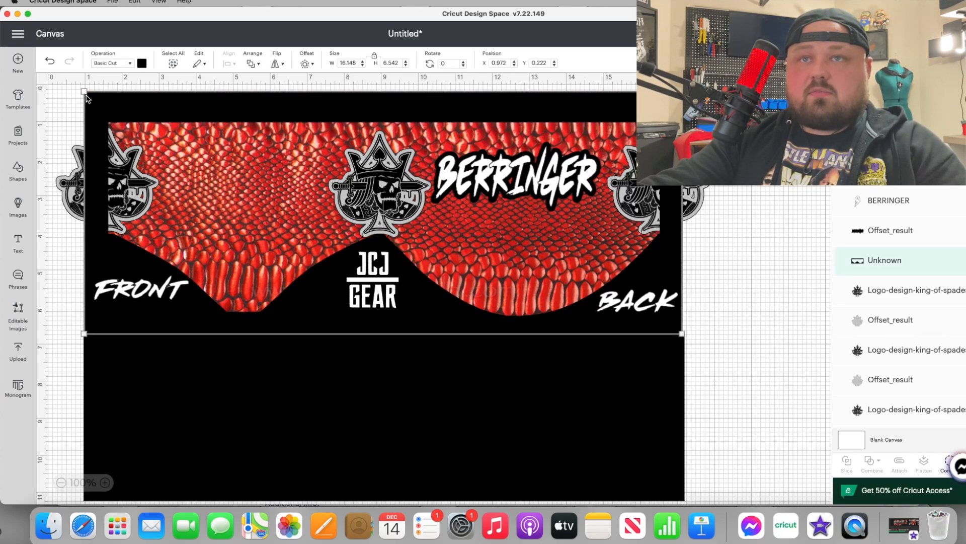
{"action": "left_click_drag", "start_coordinate": [86, 99], "coordinate": [85, 95]}
{"action": "left_click", "coordinate": [762, 245]}
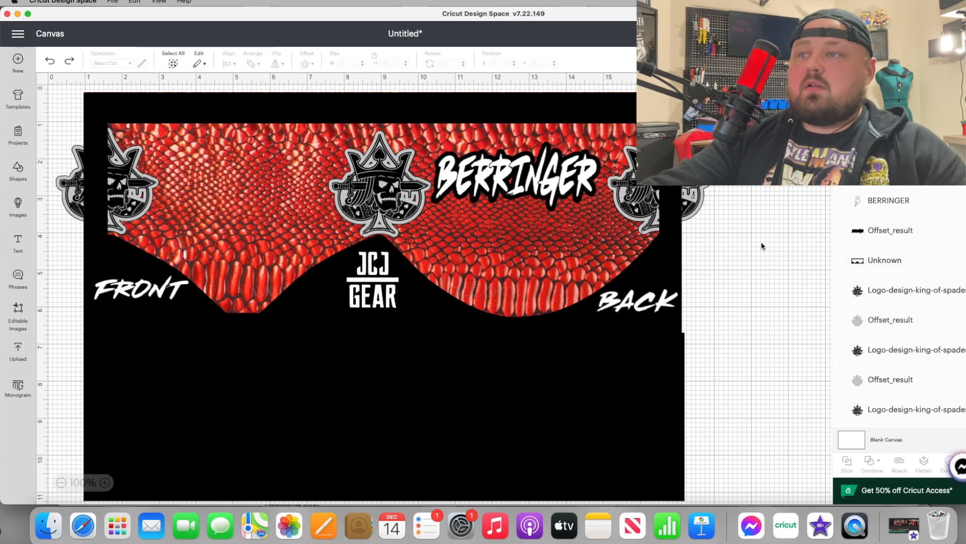
{"action": "left_click_drag", "start_coordinate": [698, 343], "coordinate": [125, 105]}
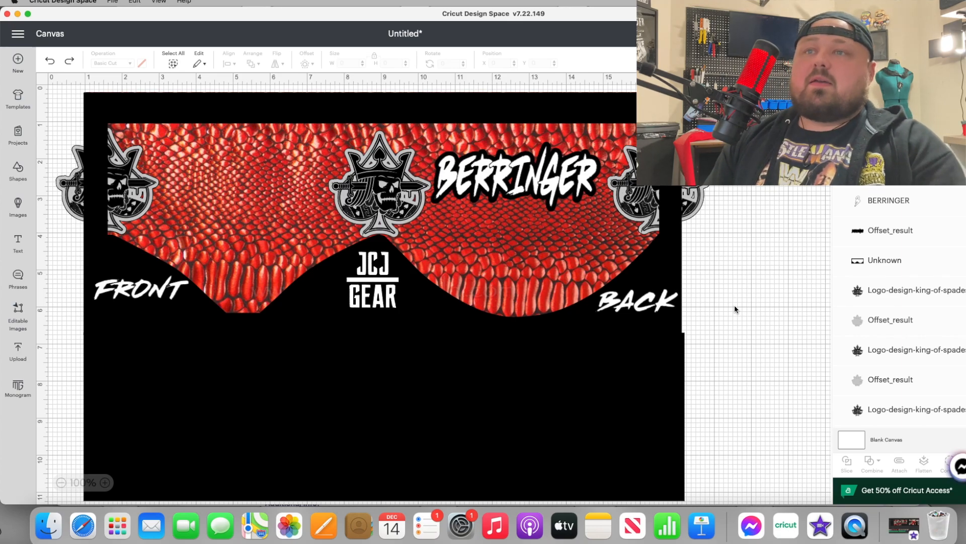
Step: Delete the surname text and the offset behind it
{"action": "left_click", "coordinate": [503, 163]}
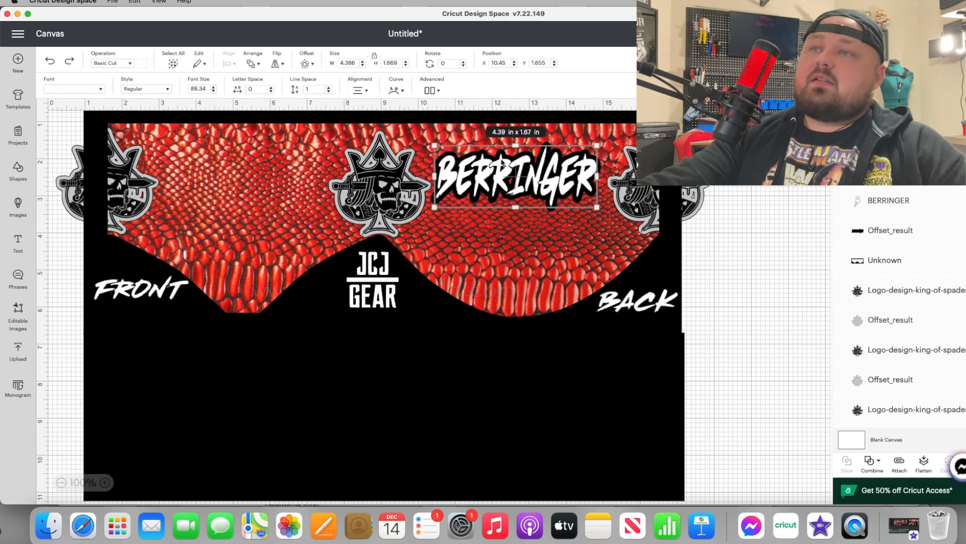
{"action": "key", "text": "Delete"}
{"action": "left_click", "coordinate": [503, 162]}
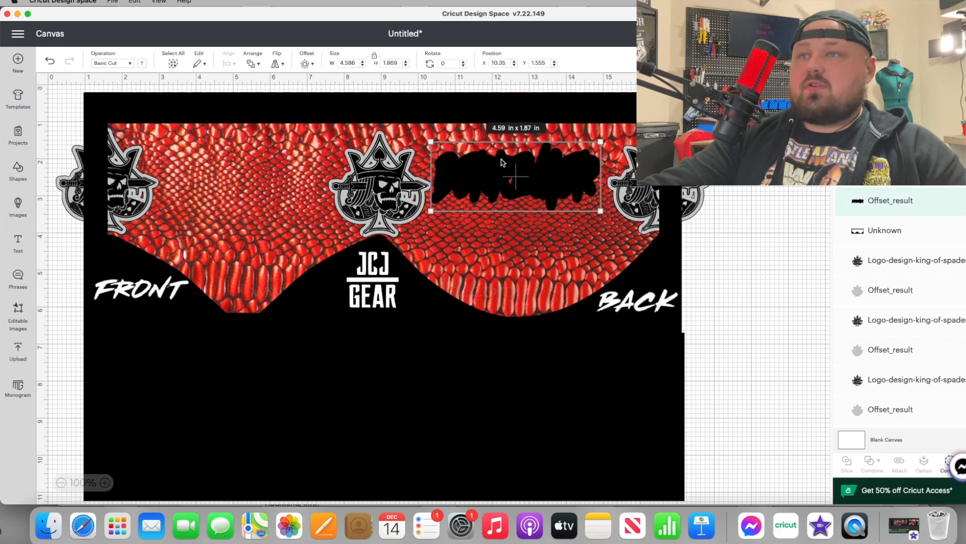
{"action": "key", "text": "Delete"}
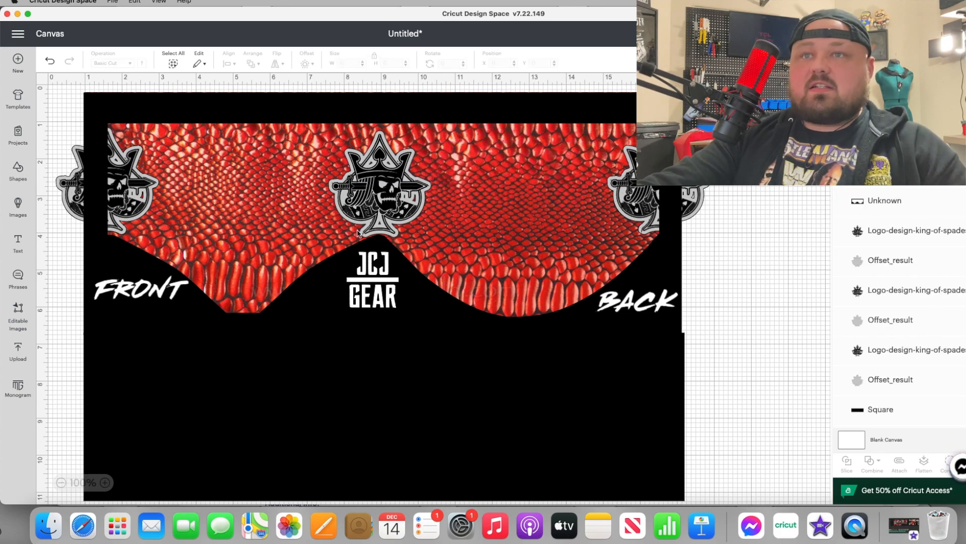